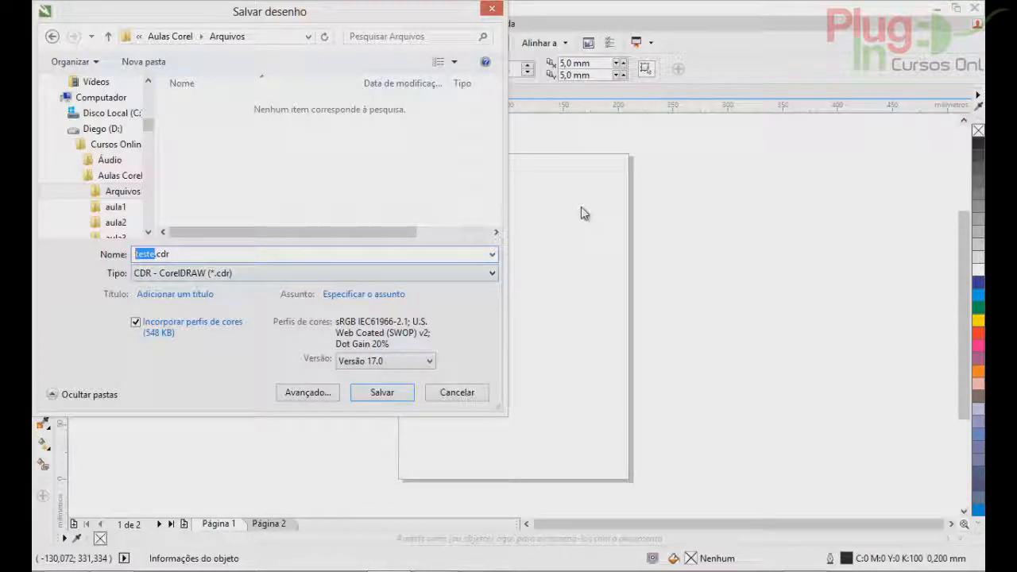
# - Look through the file types available for saving teste.cdr, and examine its title and subject fields
pyautogui.click(212, 273)
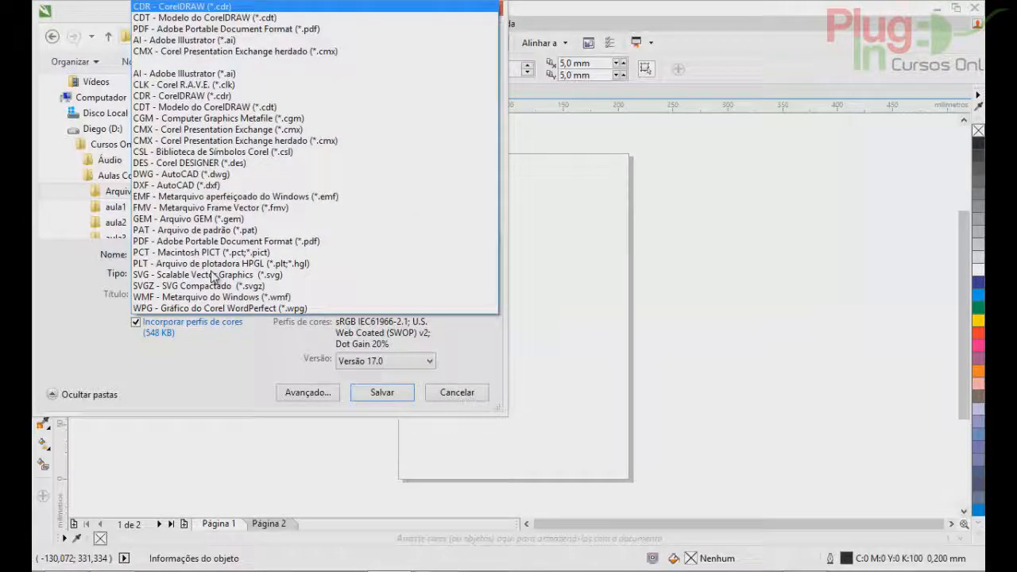
pyautogui.click(195, 289)
pyautogui.click(194, 279)
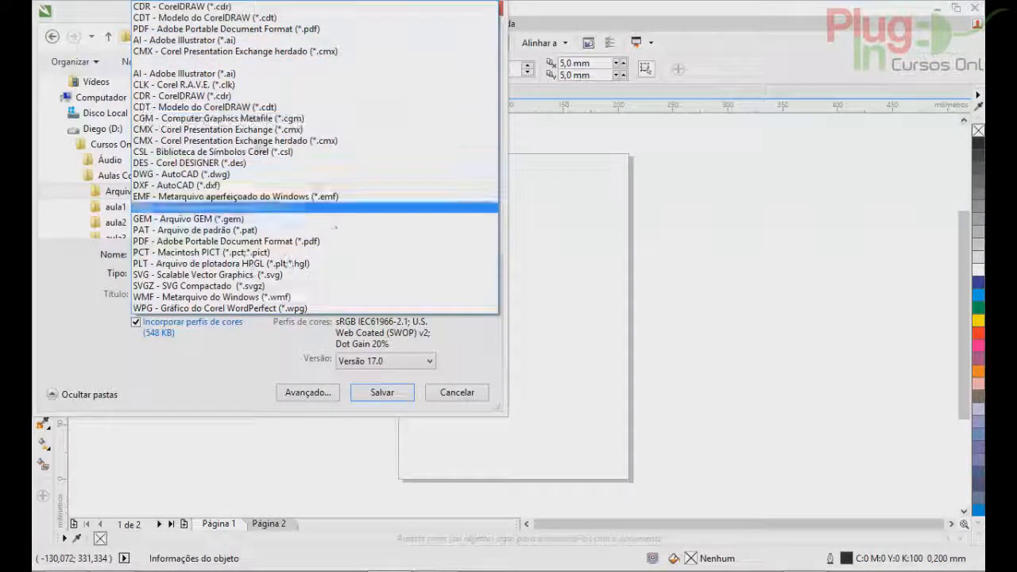
pyautogui.click(191, 381)
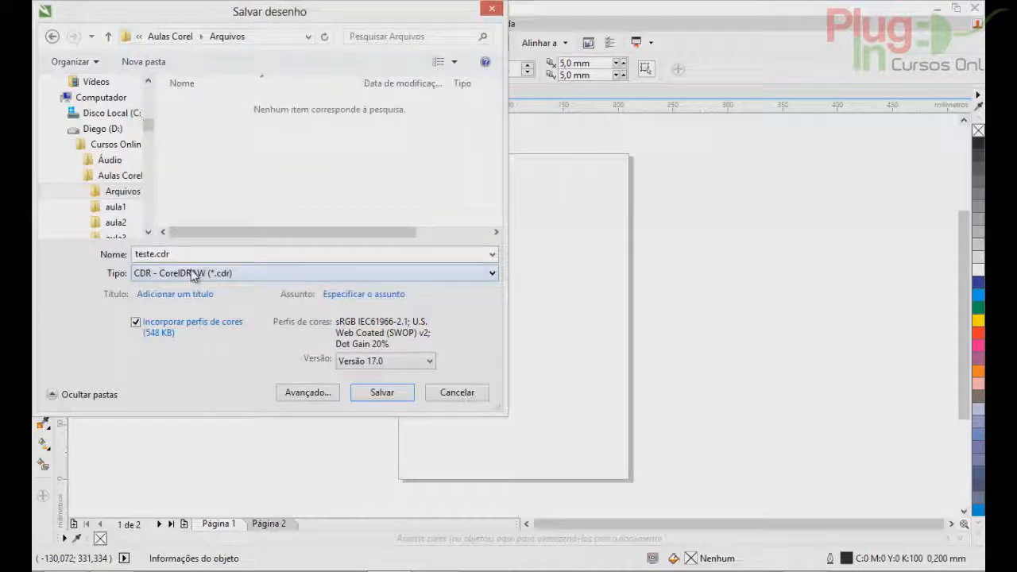
pyautogui.click(173, 294)
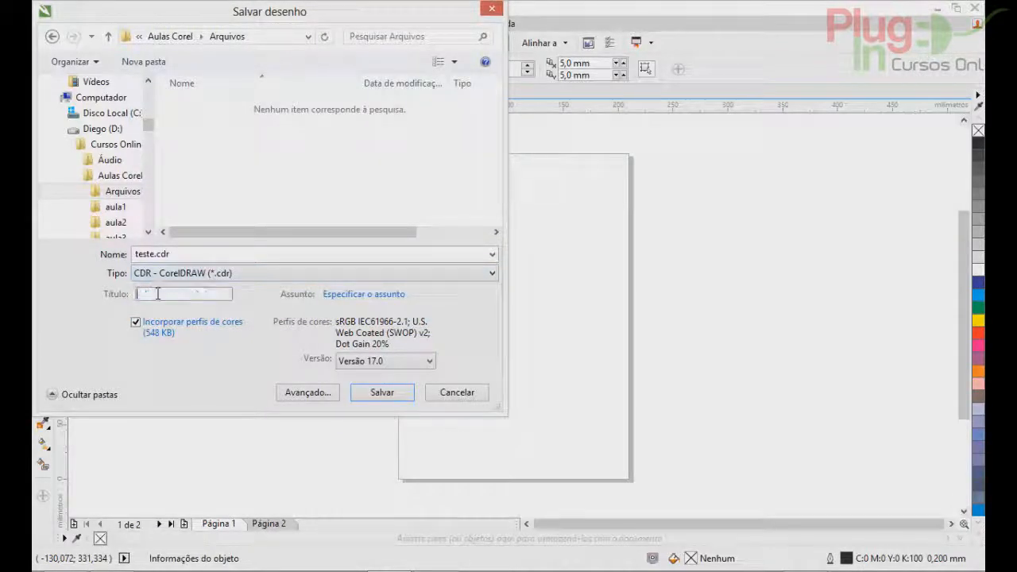
pyautogui.click(364, 295)
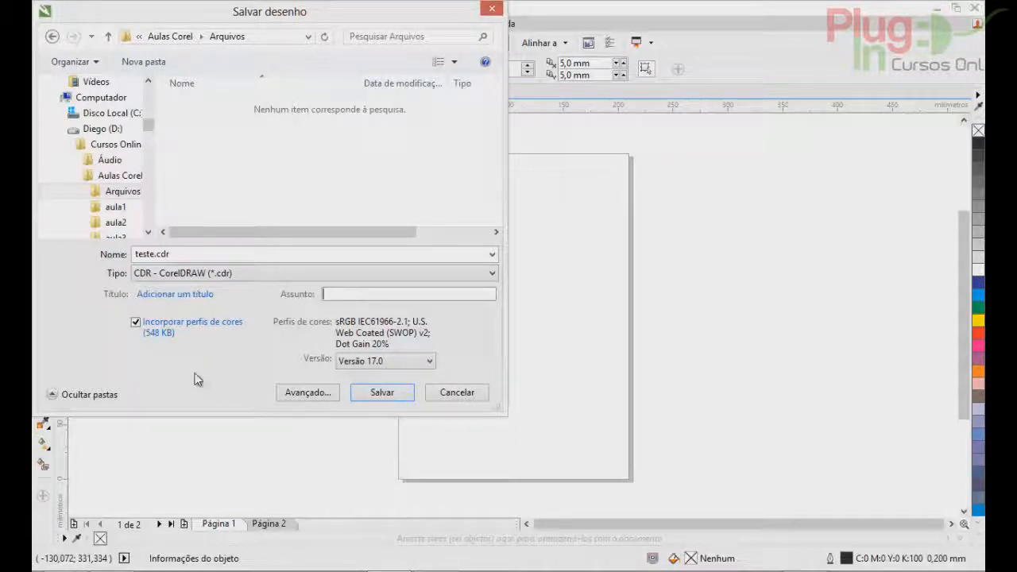
pyautogui.click(238, 254)
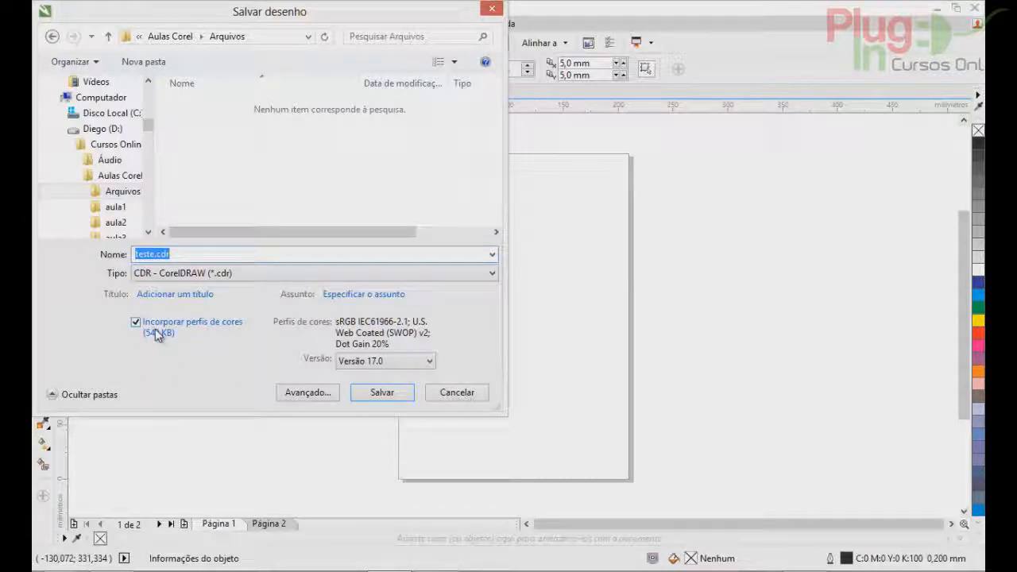
# - Review the advanced saving options and save the drawing as teste.cdr in version 15.0 format
pyautogui.click(411, 367)
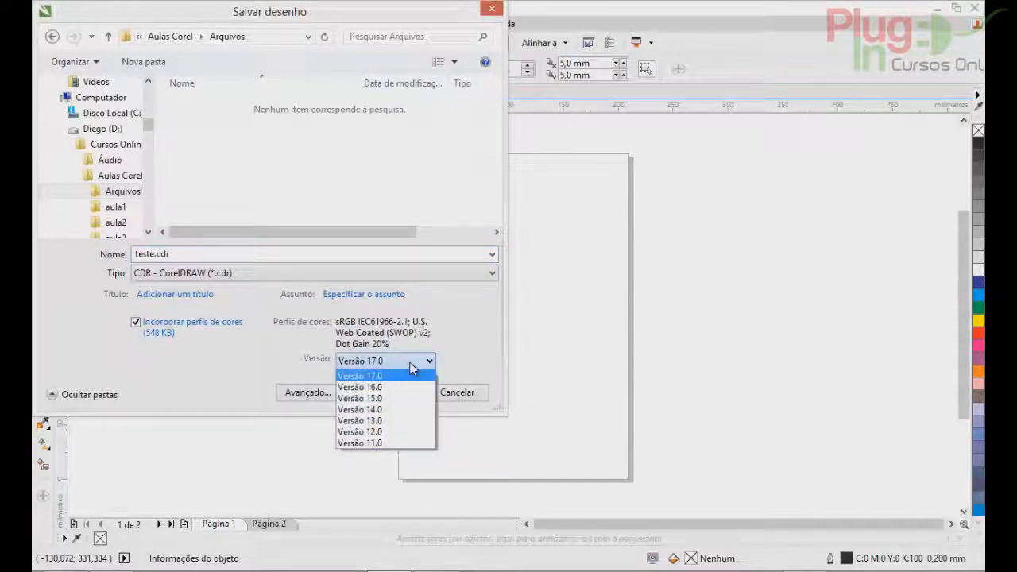
pyautogui.click(468, 336)
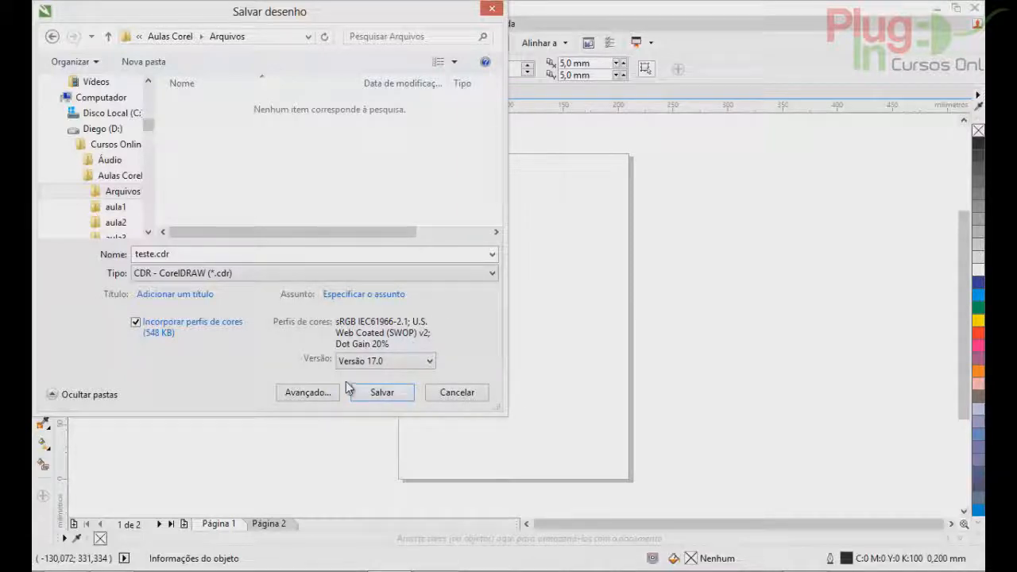
pyautogui.click(398, 363)
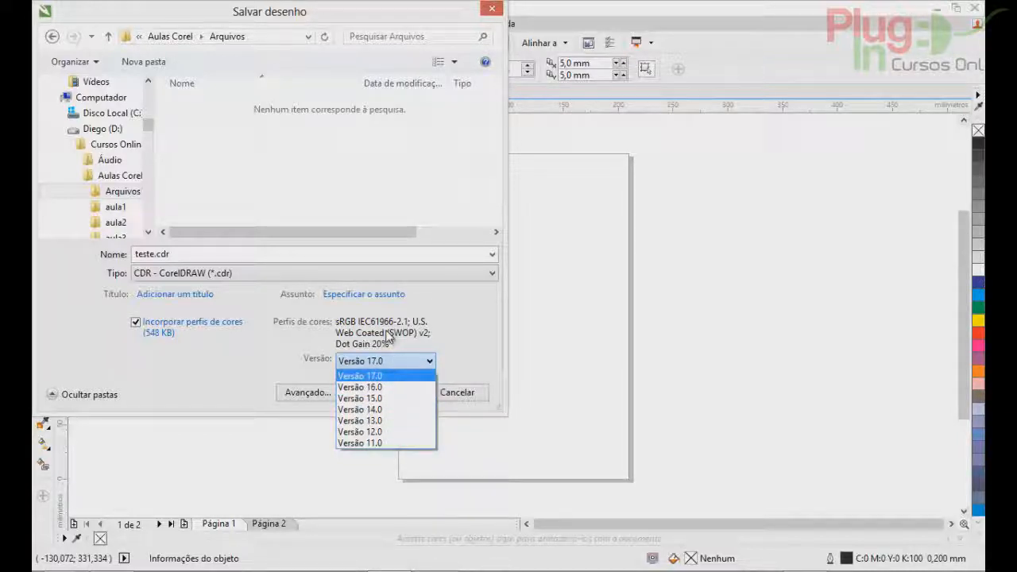
pyautogui.click(377, 399)
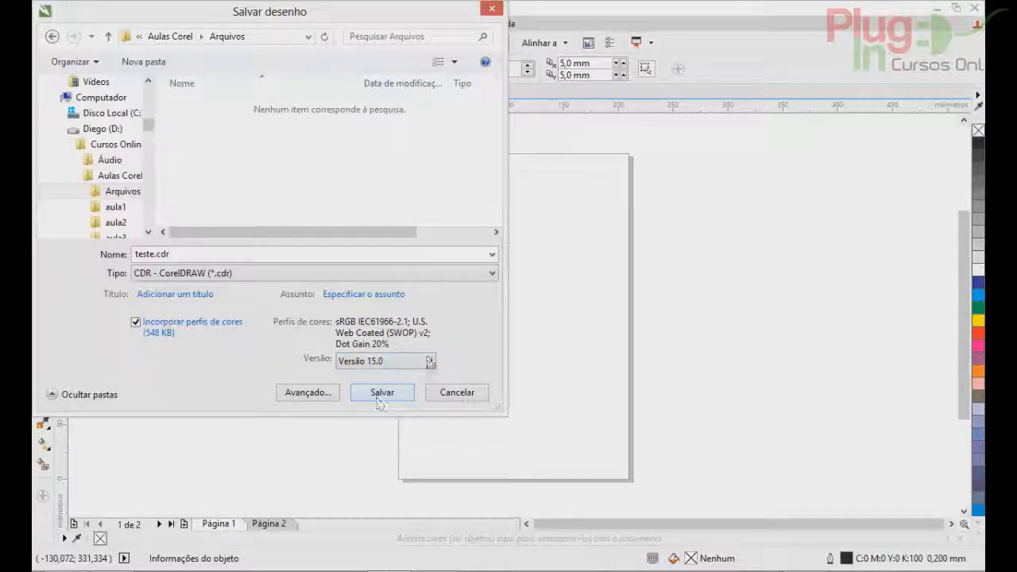
pyautogui.click(301, 392)
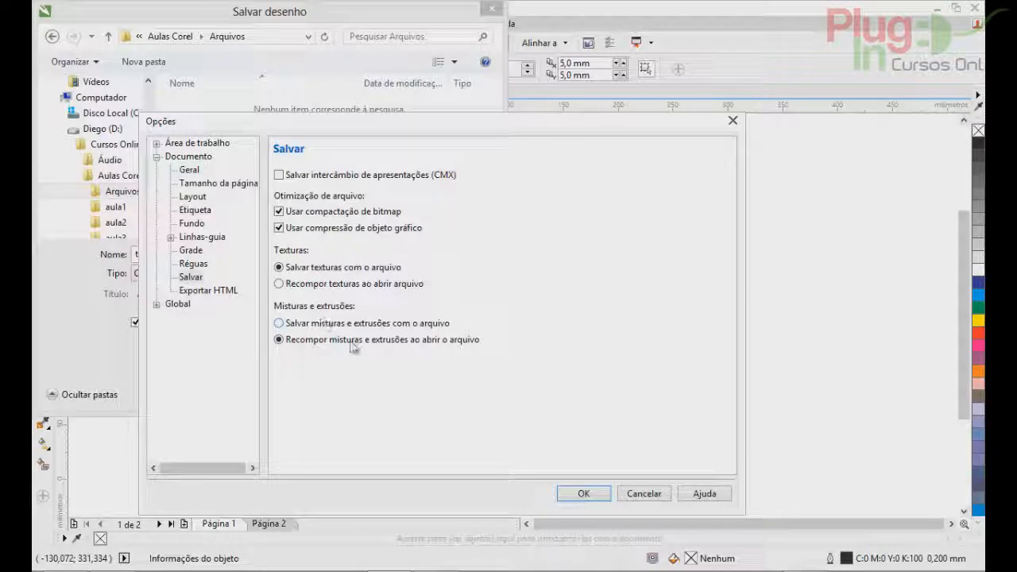
pyautogui.click(598, 496)
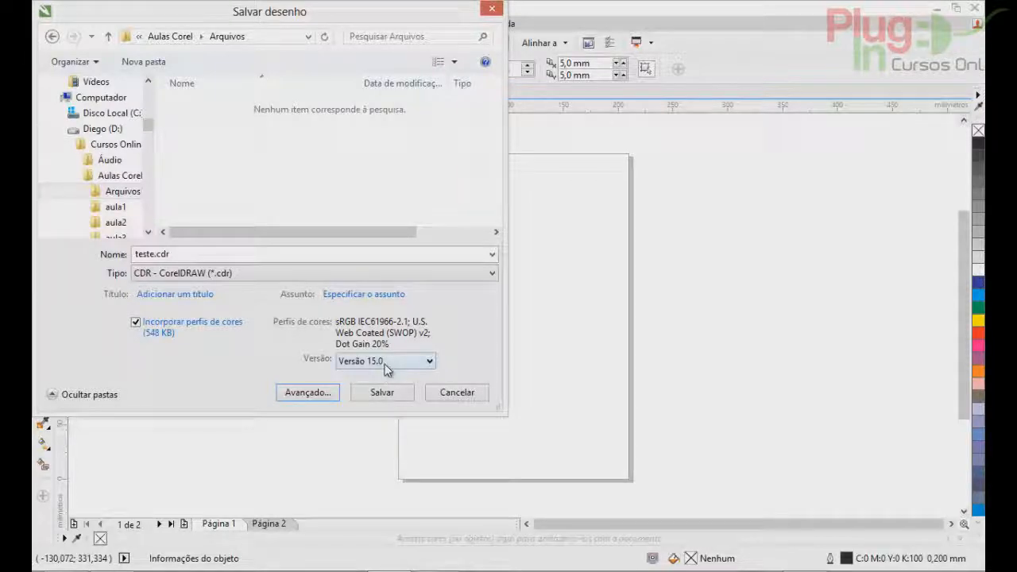
pyautogui.click(378, 394)
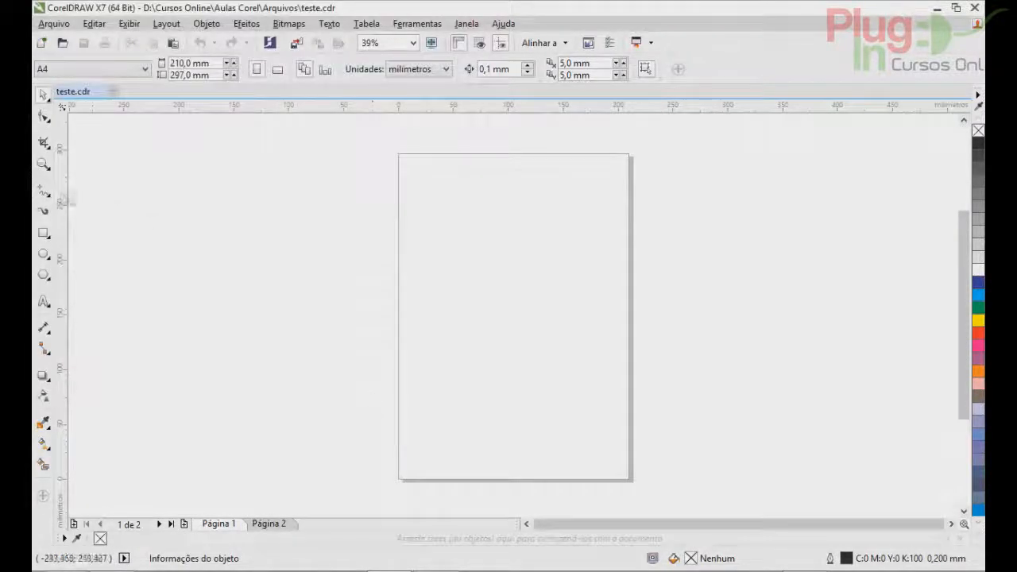
# - Draw an ellipse about 138 mm wide and 128 mm high in the upper half of the page and fill it yellow
pyautogui.click(44, 254)
pyautogui.moveTo(419, 205); pyautogui.dragTo(571, 343)
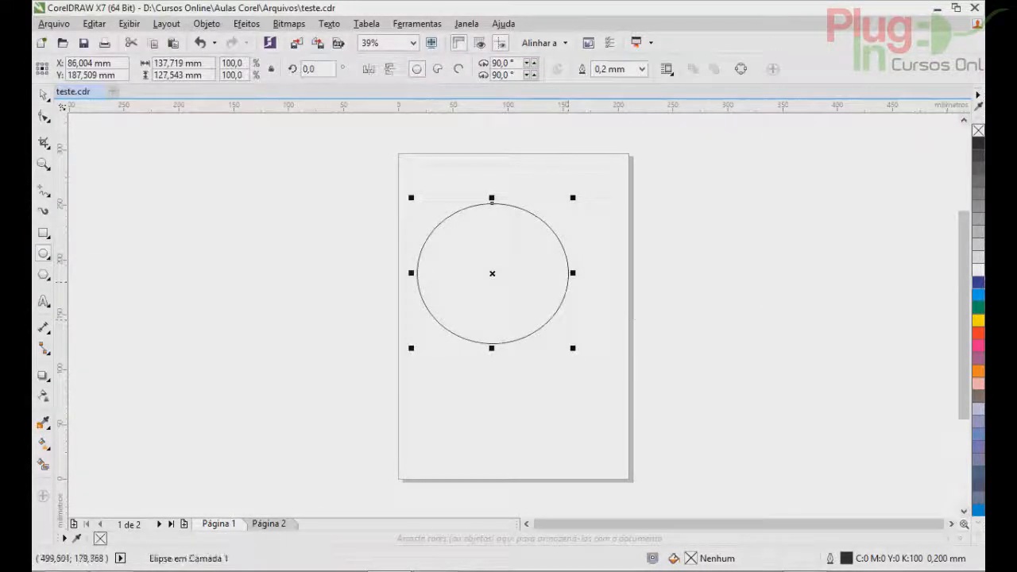
pyautogui.click(978, 321)
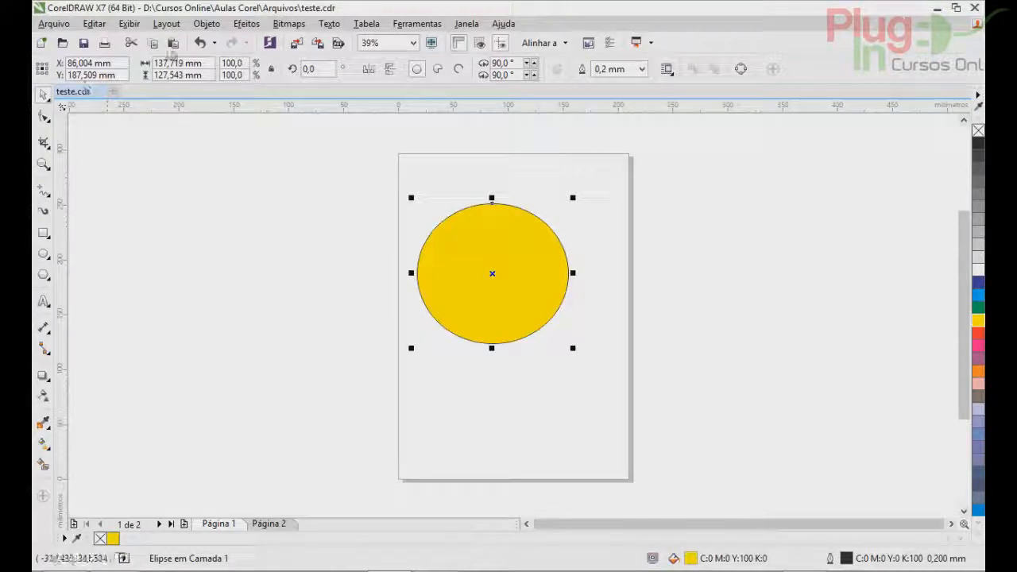
# - Save the changes to teste.cdr, accepting the version 17.0 file format
pyautogui.click(61, 25)
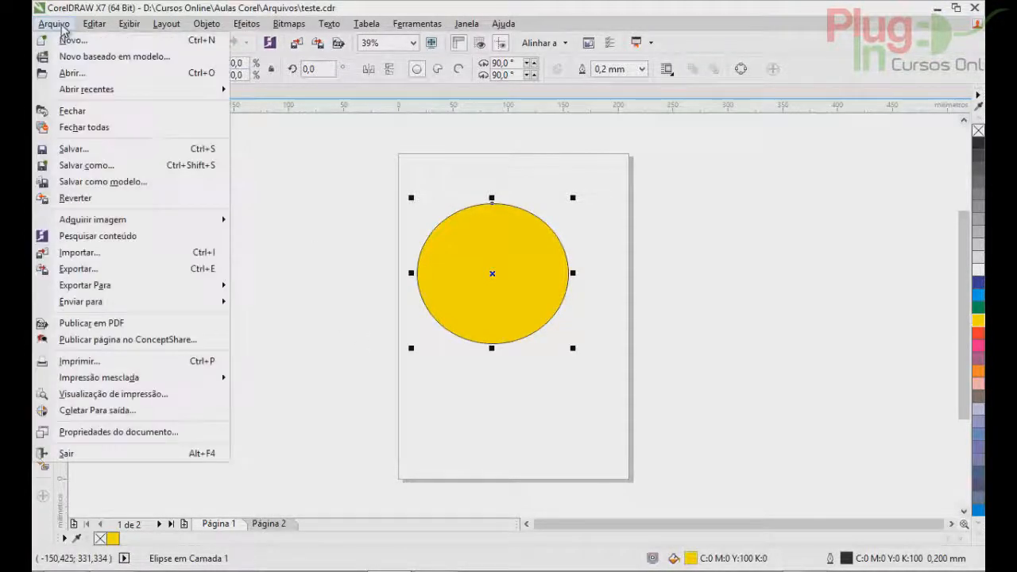
pyautogui.click(107, 151)
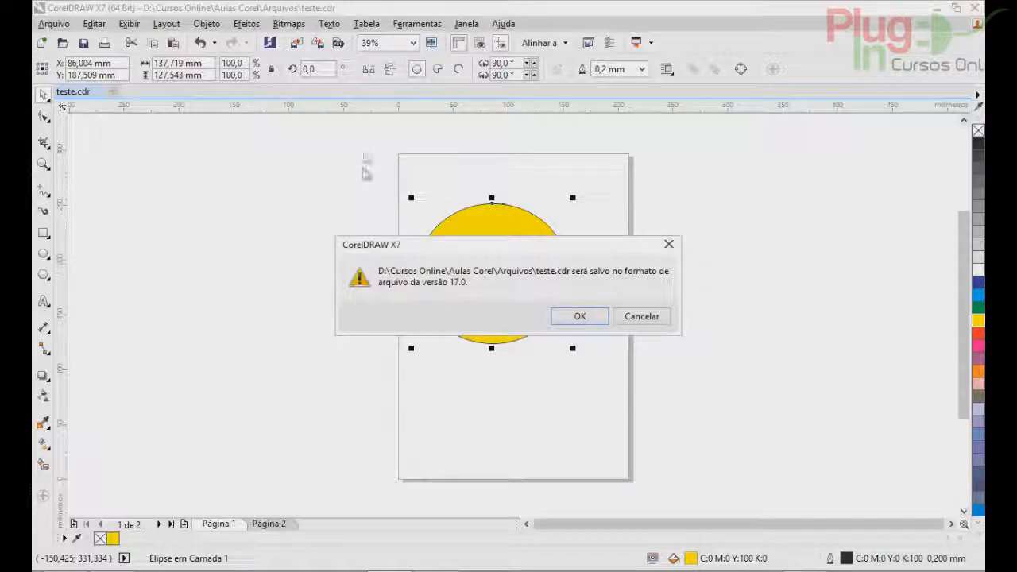
pyautogui.click(568, 316)
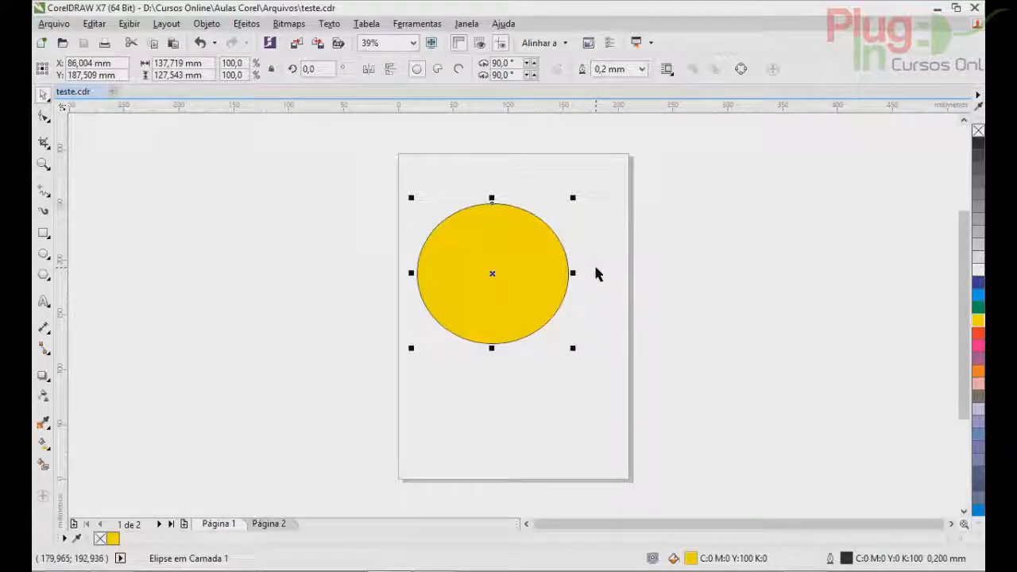
pyautogui.press('super+c')
pyautogui.press('Escape')
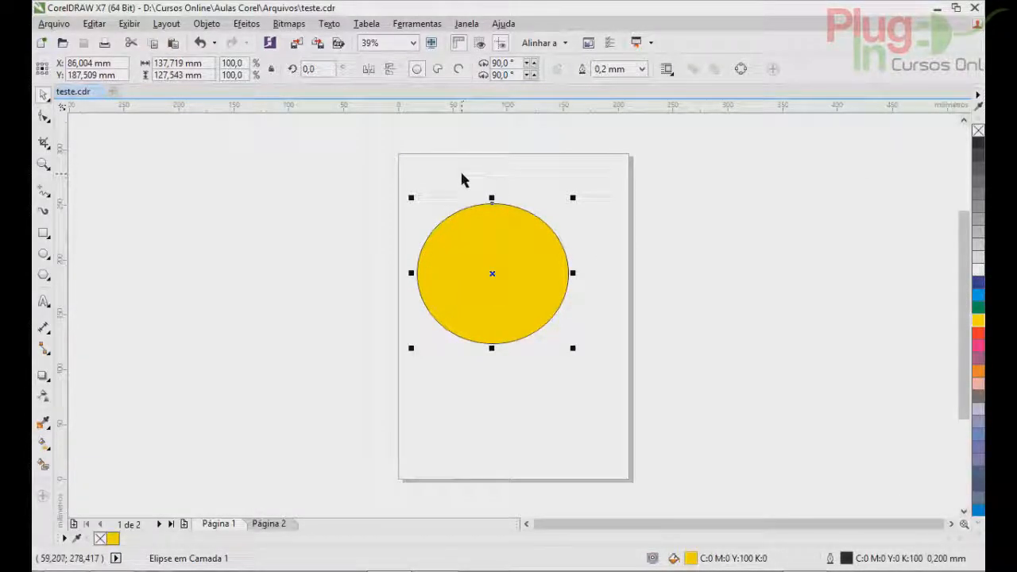
# - Check the file version choices offered when saving the drawing under another name, without saving
pyautogui.click(54, 23)
pyautogui.click(88, 165)
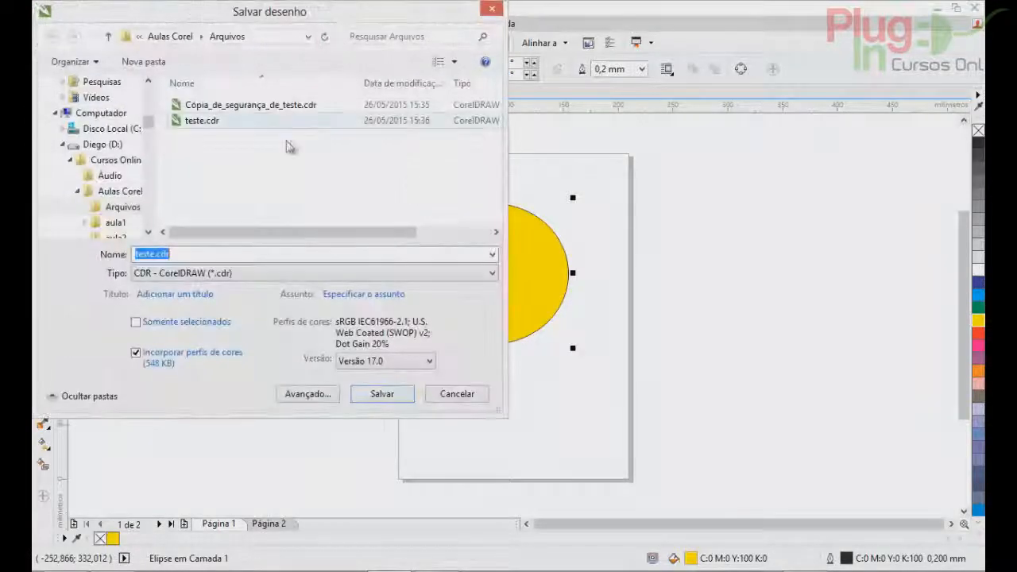
pyautogui.click(385, 361)
pyautogui.click(386, 375)
pyautogui.click(457, 393)
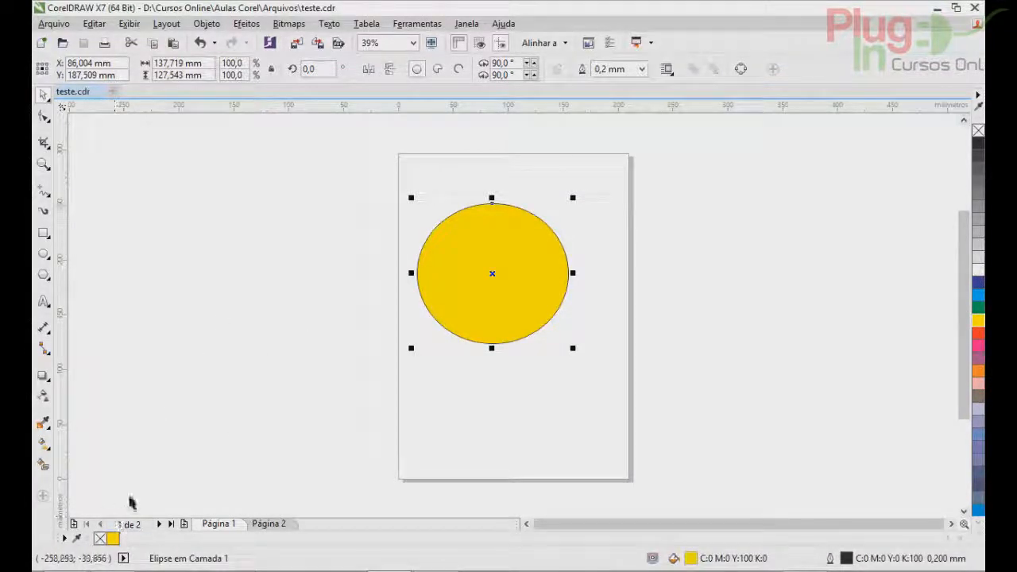
# - Switch to File Explorer, open the Arquivos folder and compare the previews of teste.cdr and its backup copy
pyautogui.click(66, 564)
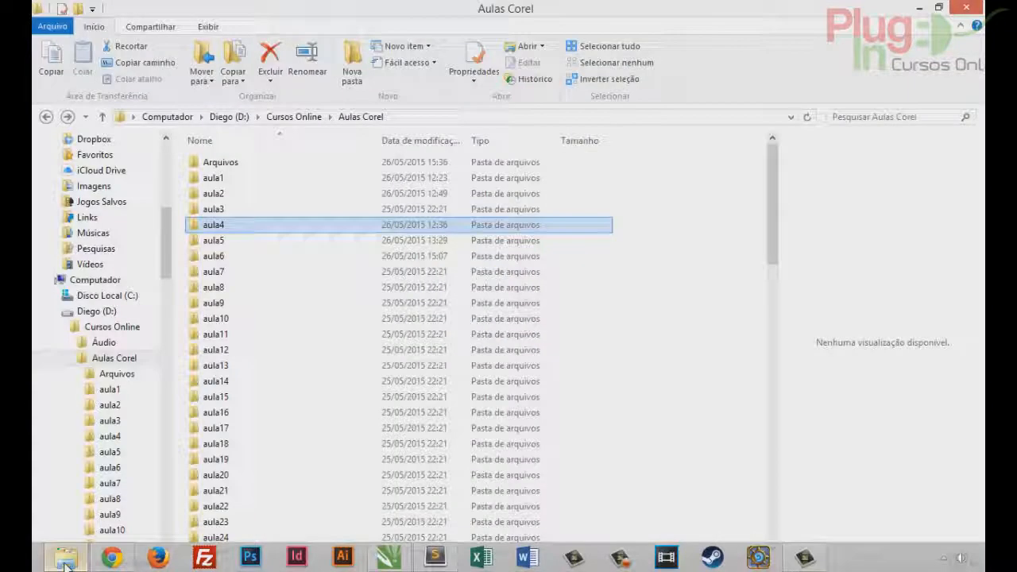
pyautogui.doubleClick(272, 161)
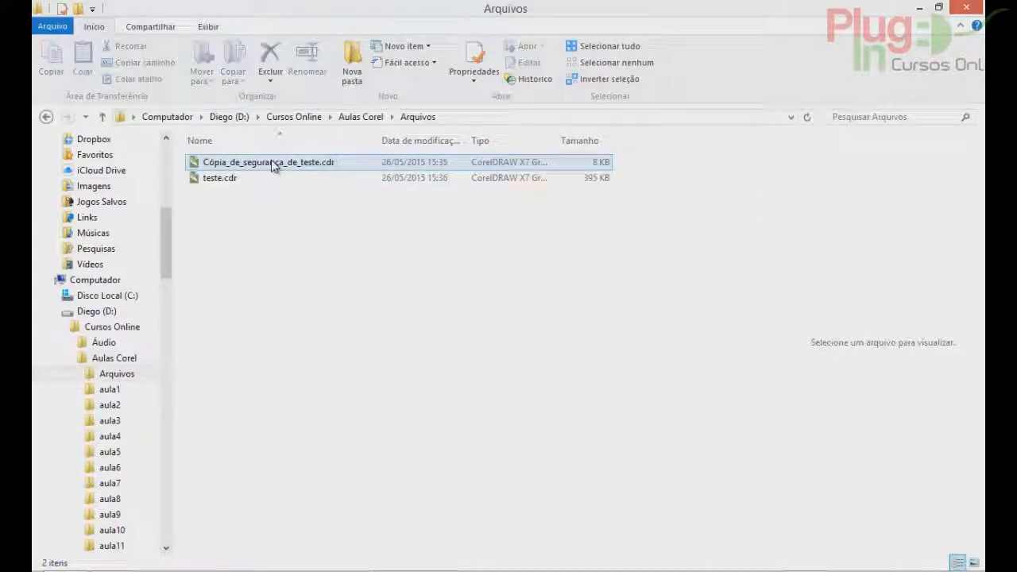
pyautogui.click(229, 185)
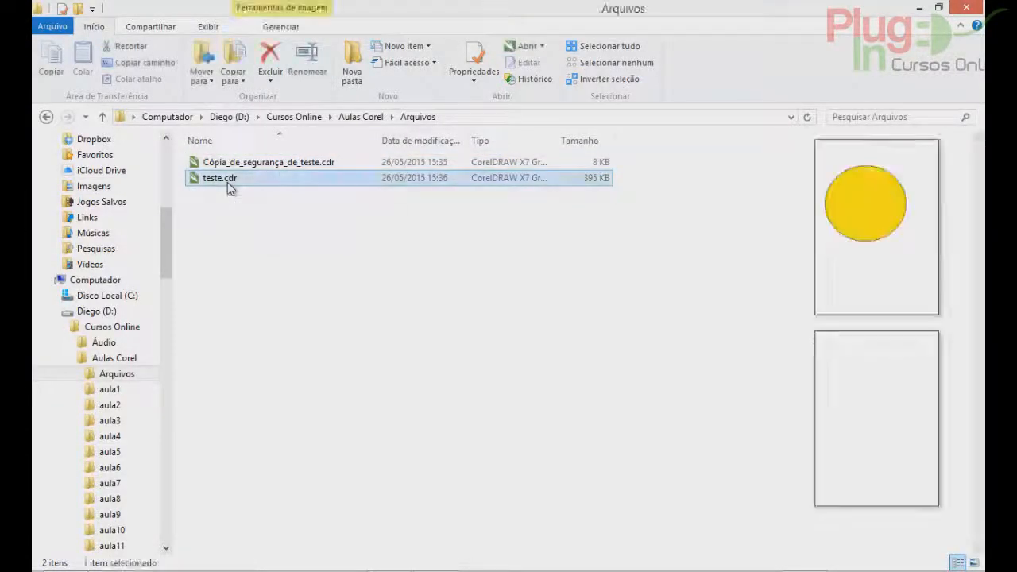
pyautogui.click(274, 164)
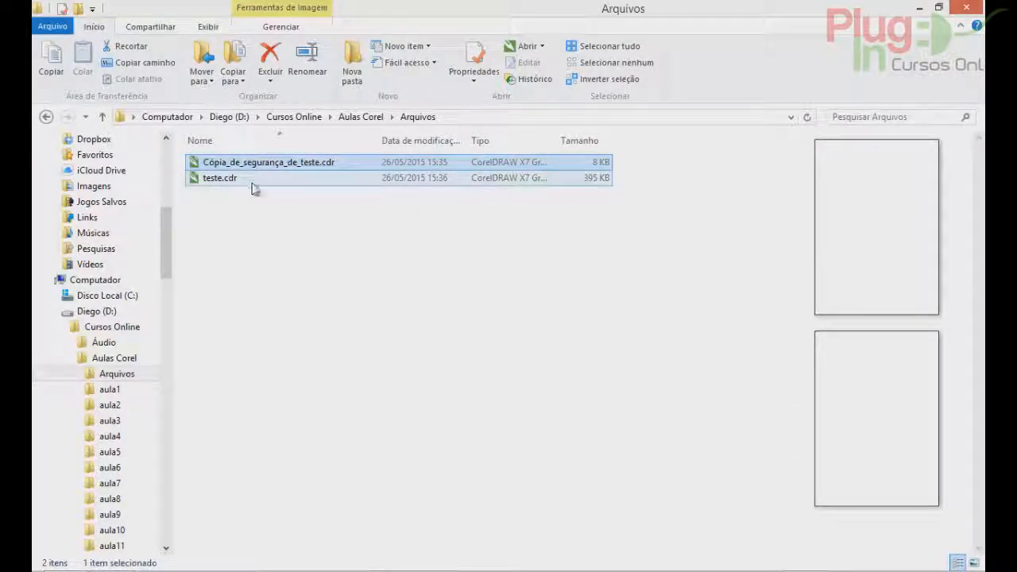
pyautogui.click(290, 184)
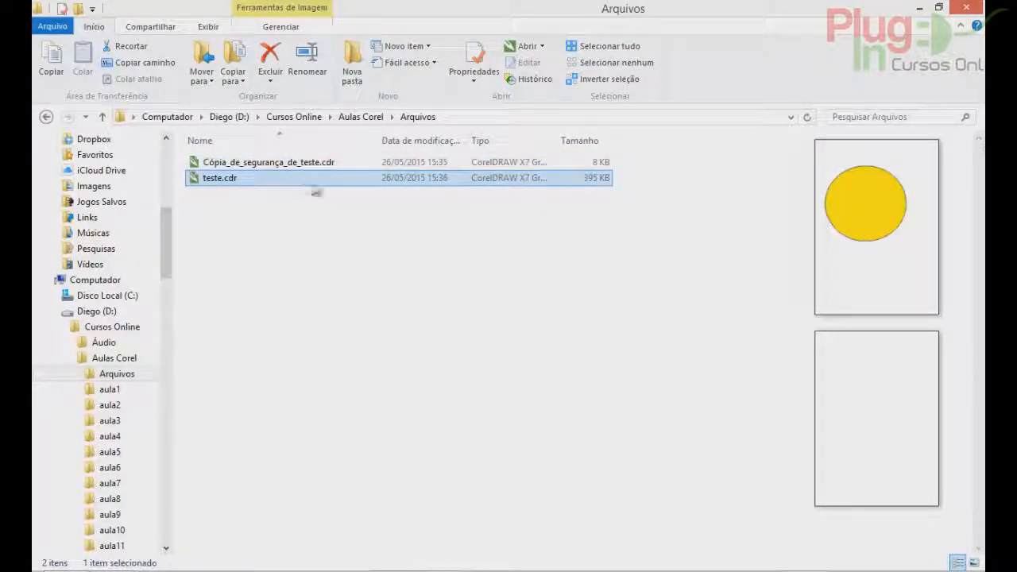
pyautogui.click(336, 168)
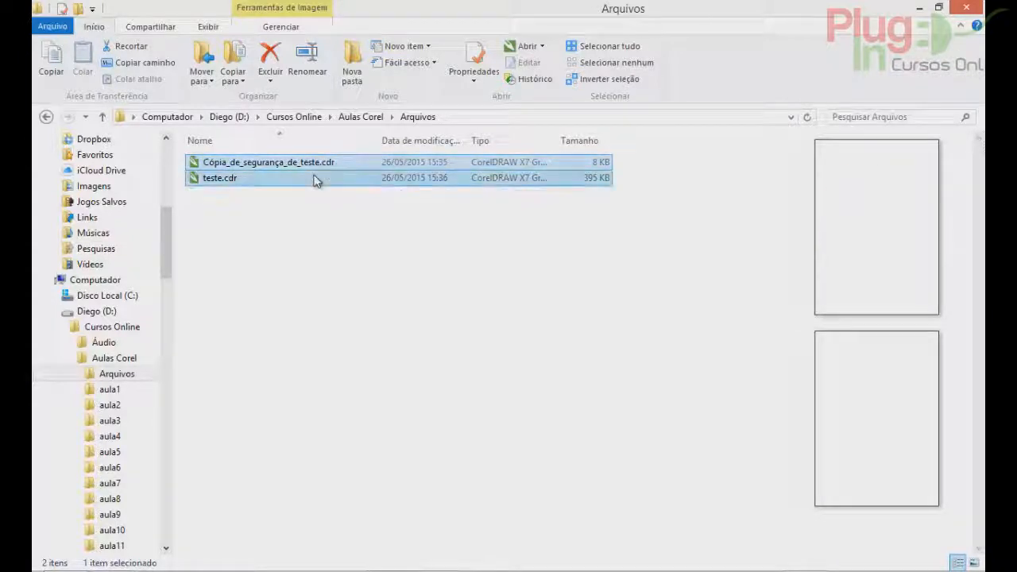
pyautogui.click(314, 181)
pyautogui.click(315, 169)
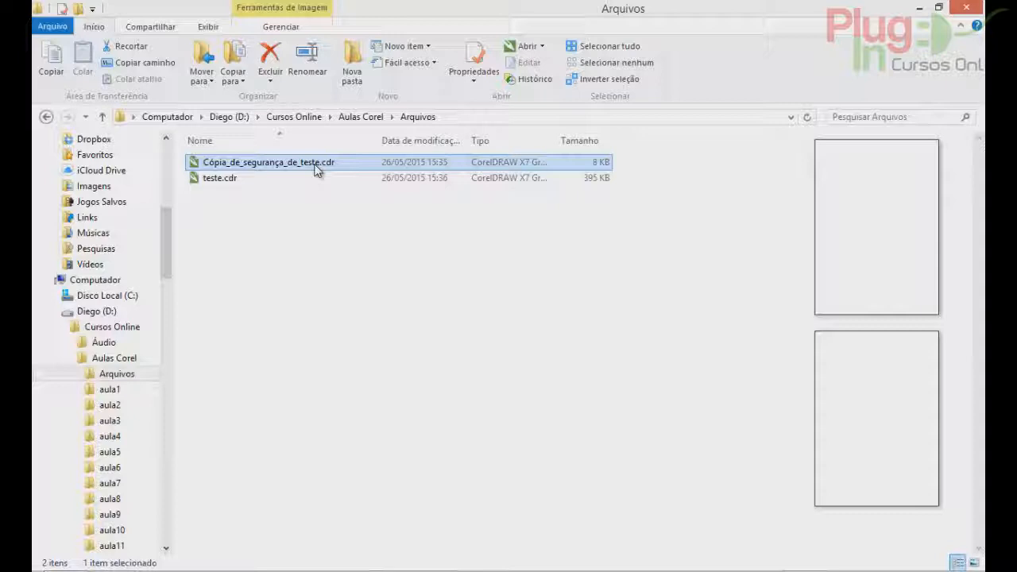
pyautogui.click(200, 181)
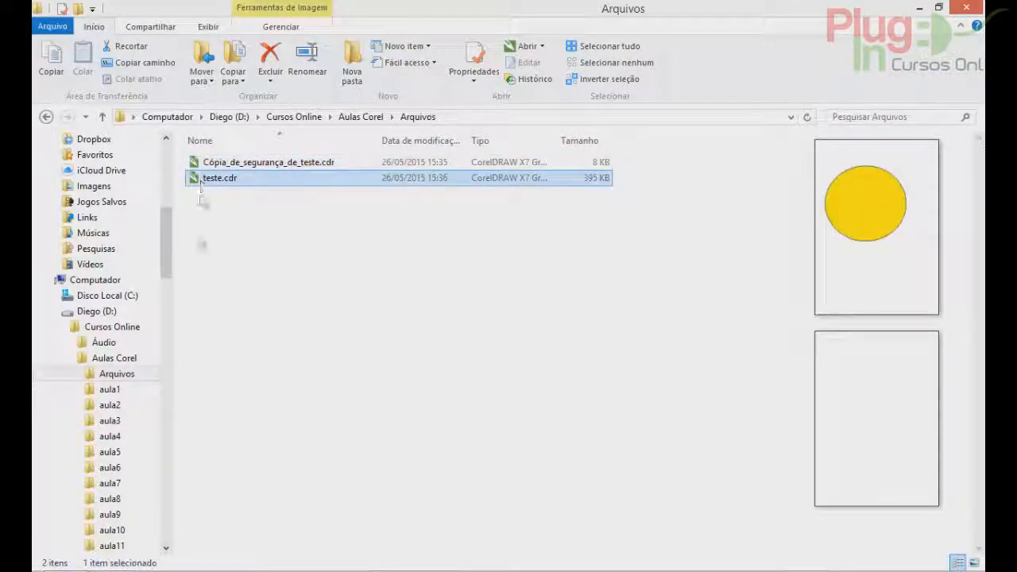
# - Switch back to CorelDRAW, draw a rectangle about 206 × 118 mm over the ellipse's lower part, fill it red and deselect it
pyautogui.moveTo(398, 566)
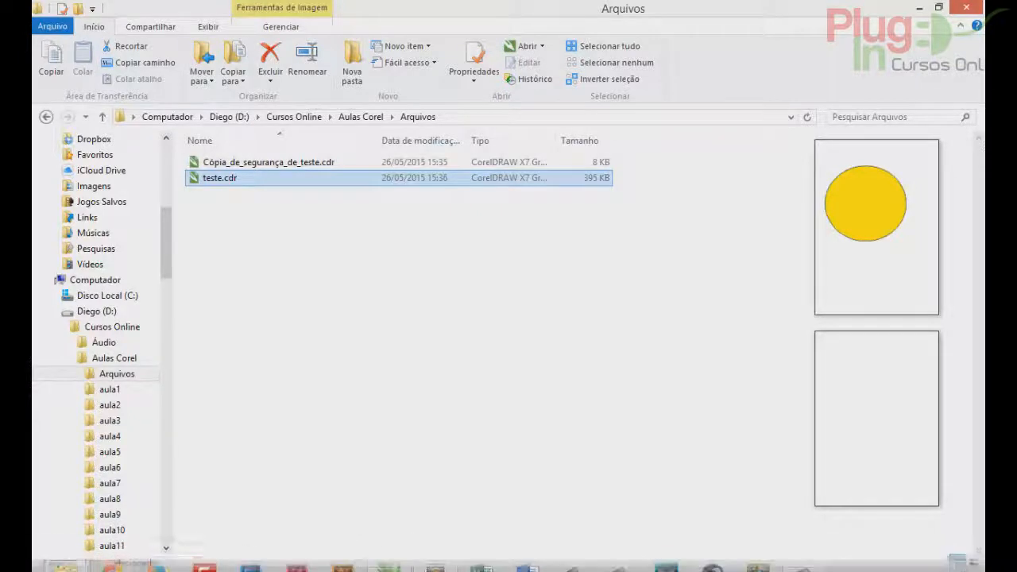
pyautogui.click(389, 559)
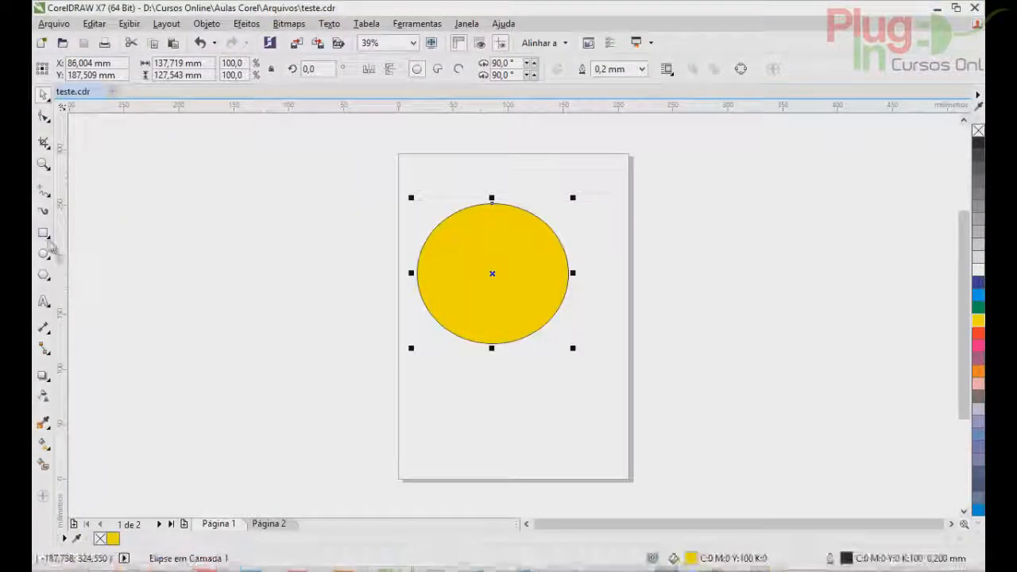
pyautogui.click(43, 233)
pyautogui.moveTo(375, 303); pyautogui.dragTo(601, 431)
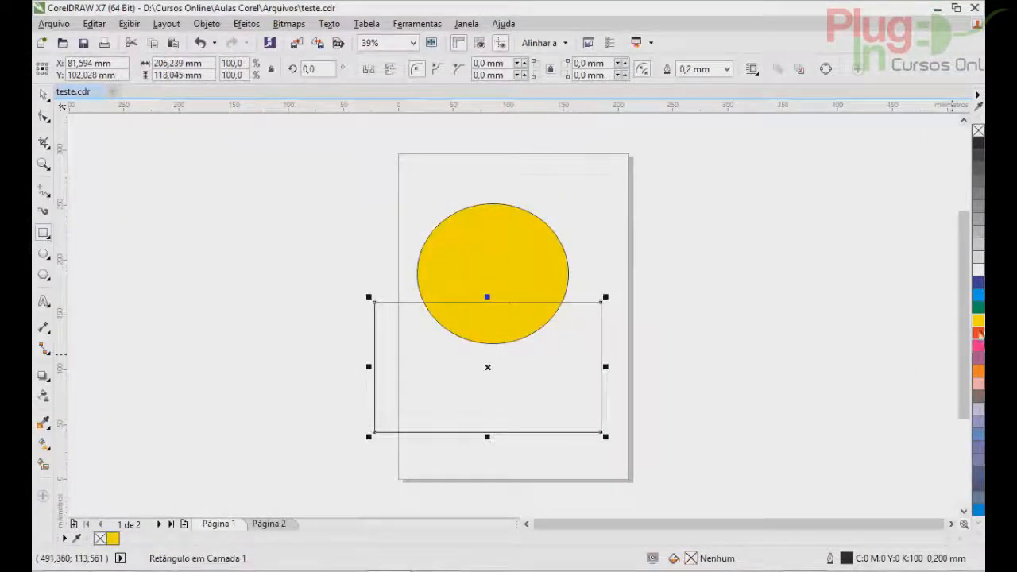
pyautogui.click(978, 333)
pyautogui.click(44, 94)
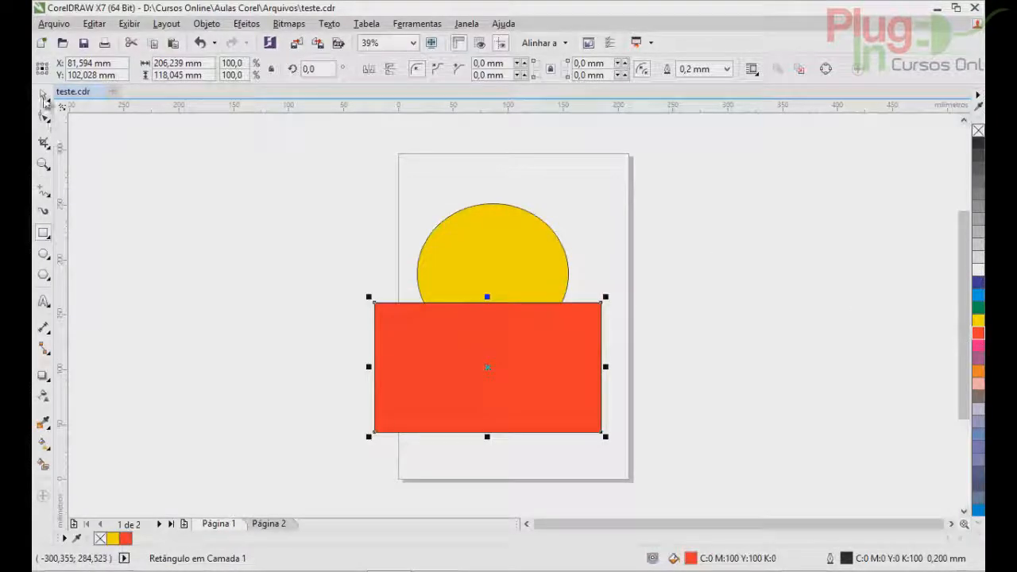
pyautogui.click(423, 202)
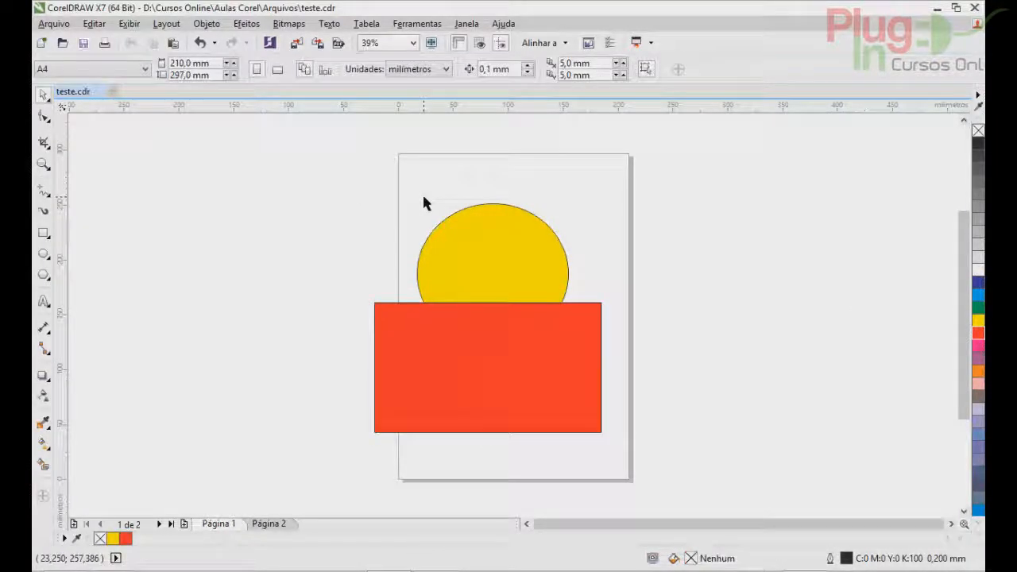
# - Switch to File Explorer and compare the previews of teste.cdr and Cópia_de_segurança_de_teste.cdr
pyautogui.hotkey('alt', 'Tab')
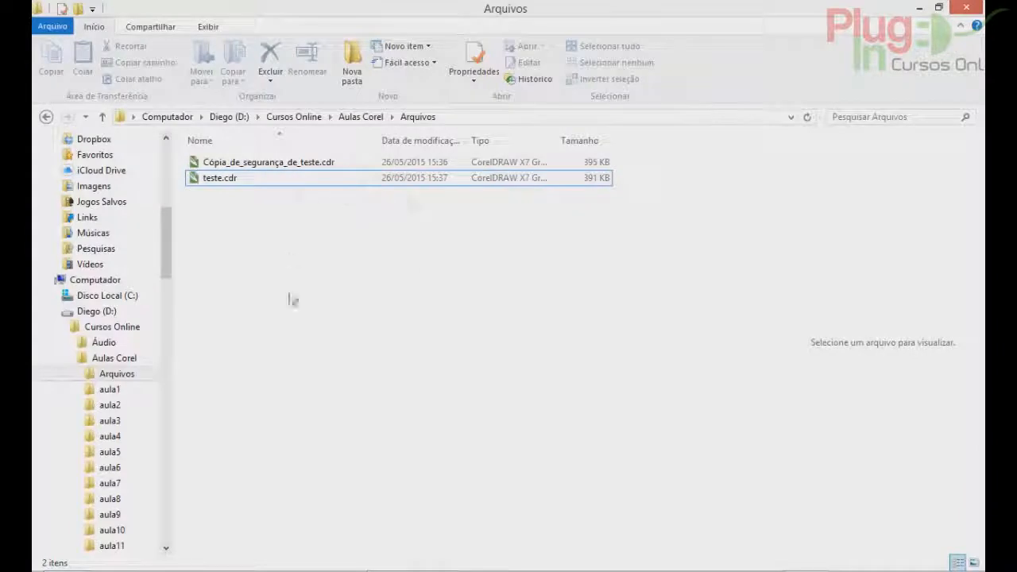
pyautogui.click(257, 180)
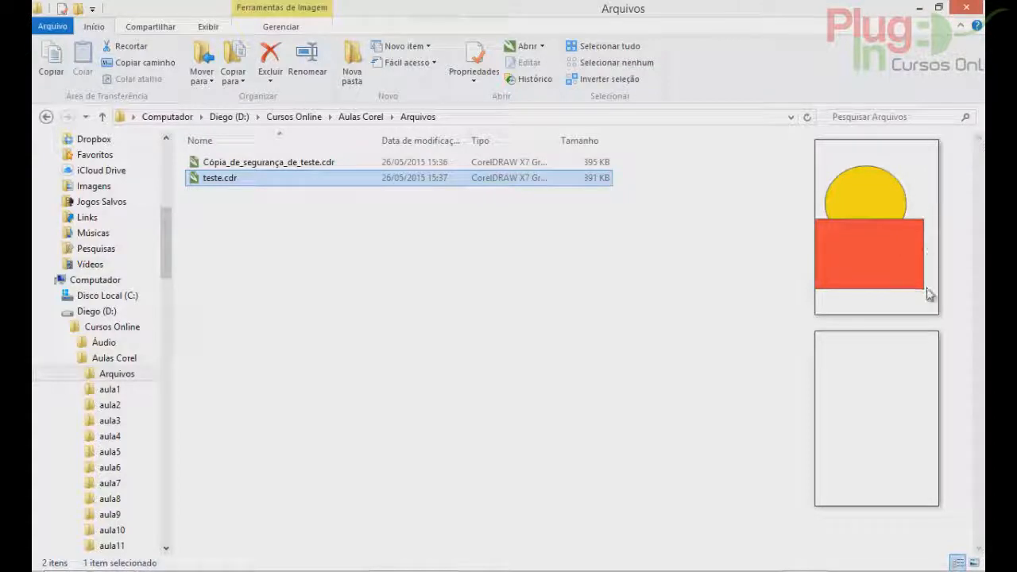
pyautogui.click(284, 162)
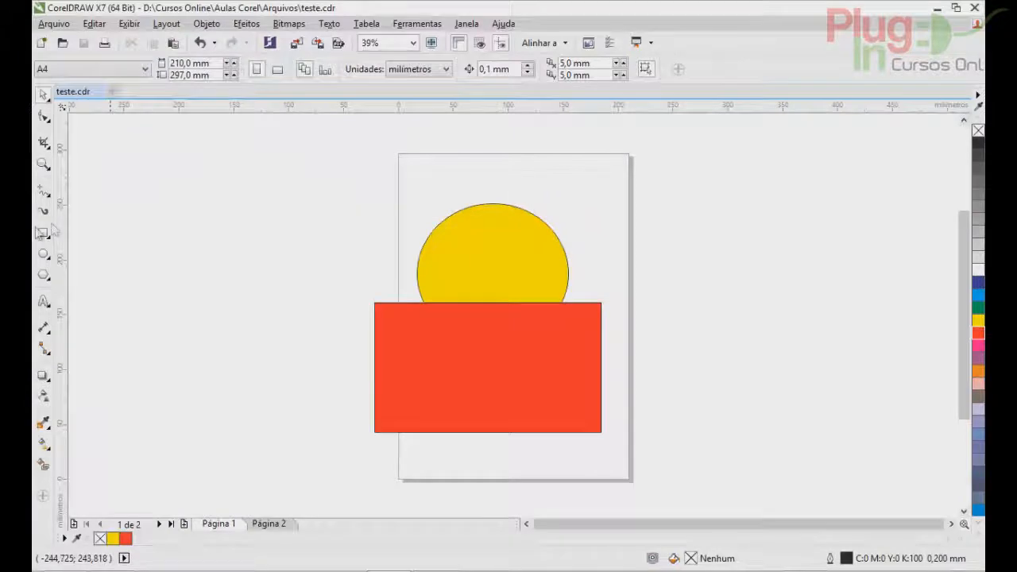
# - Switch back to CorelDRAW, draw a five-sided polygon about 127 × 128 mm overlapping the ellipse and rectangle, and fill it green
pyautogui.click(44, 274)
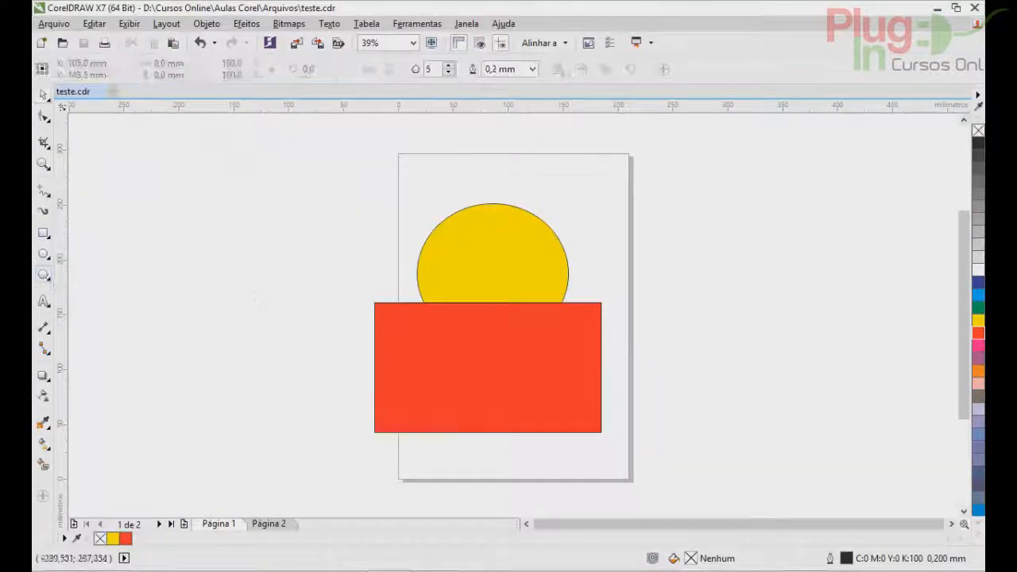
pyautogui.moveTo(611, 198); pyautogui.dragTo(462, 346)
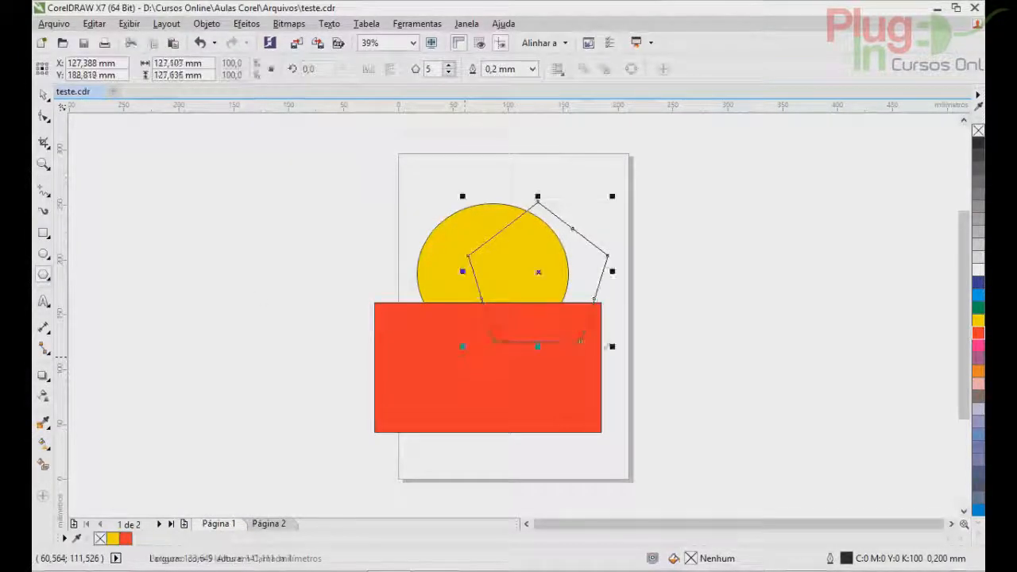
pyautogui.click(978, 307)
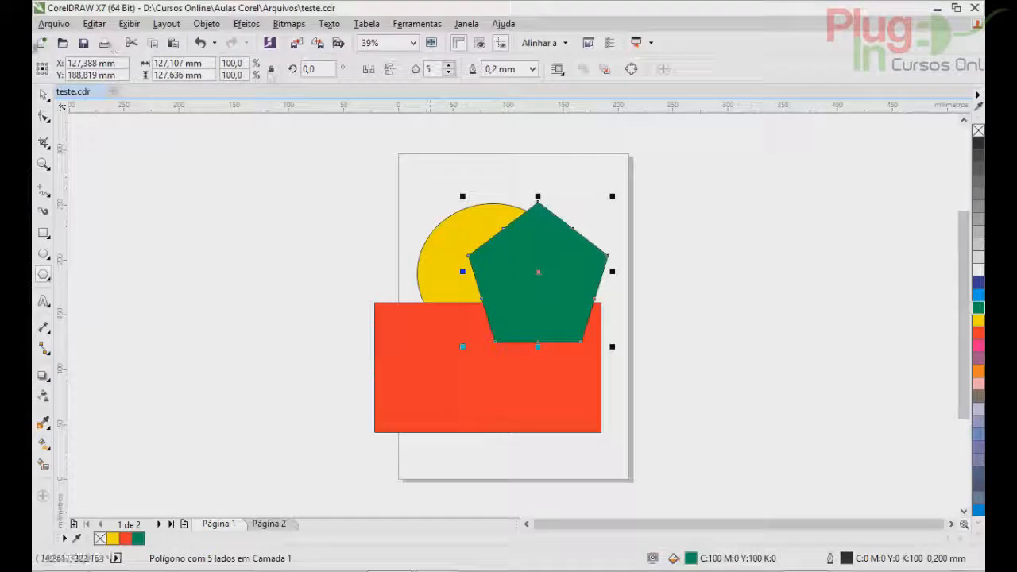
# - Save the changes to teste.cdr, then move the red rectangle to the right, centred at about X 111 mm
pyautogui.click(40, 10)
pyautogui.click(55, 23)
pyautogui.click(54, 23)
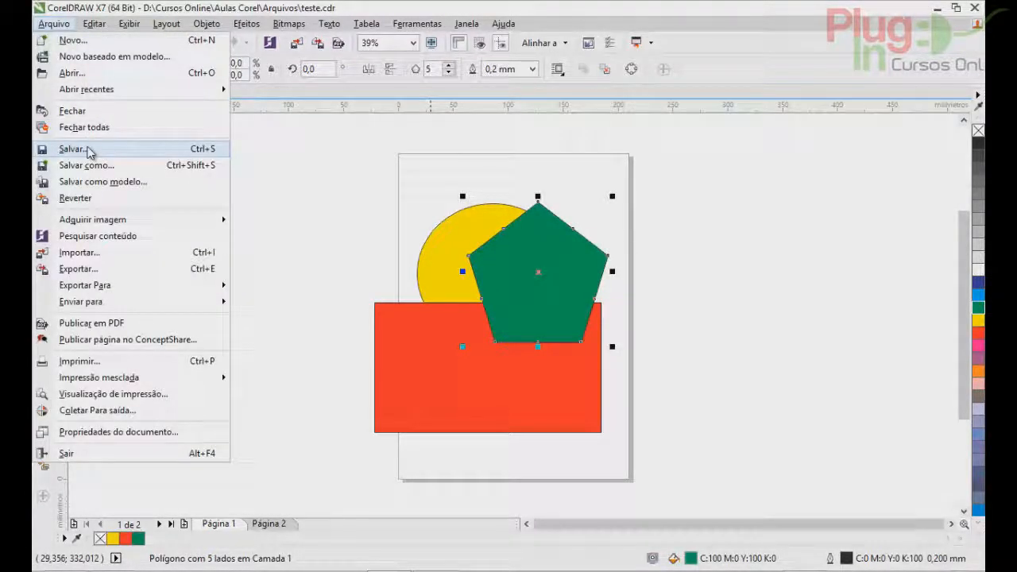
pyautogui.click(89, 150)
pyautogui.press('space')
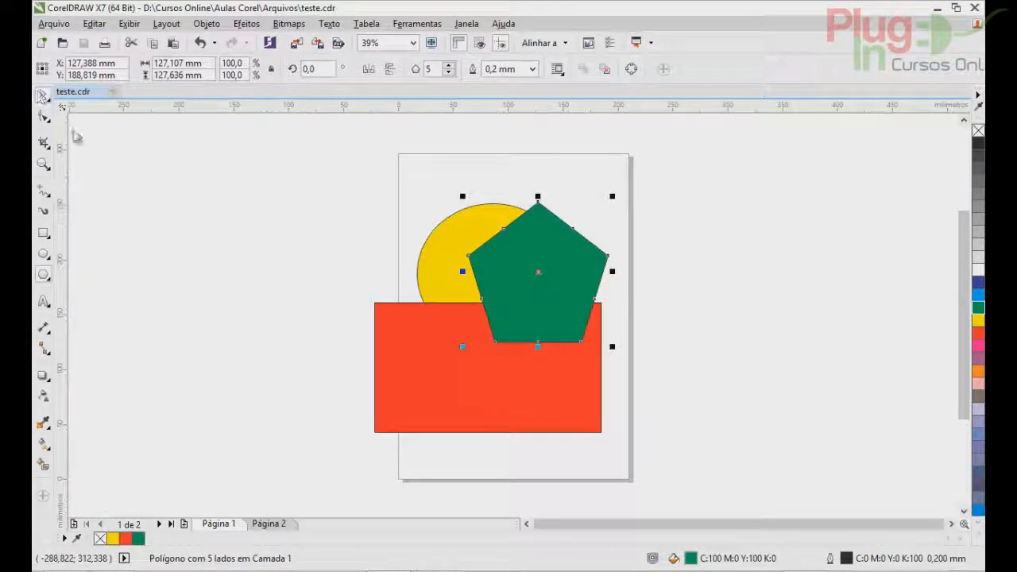
pyautogui.click(763, 302)
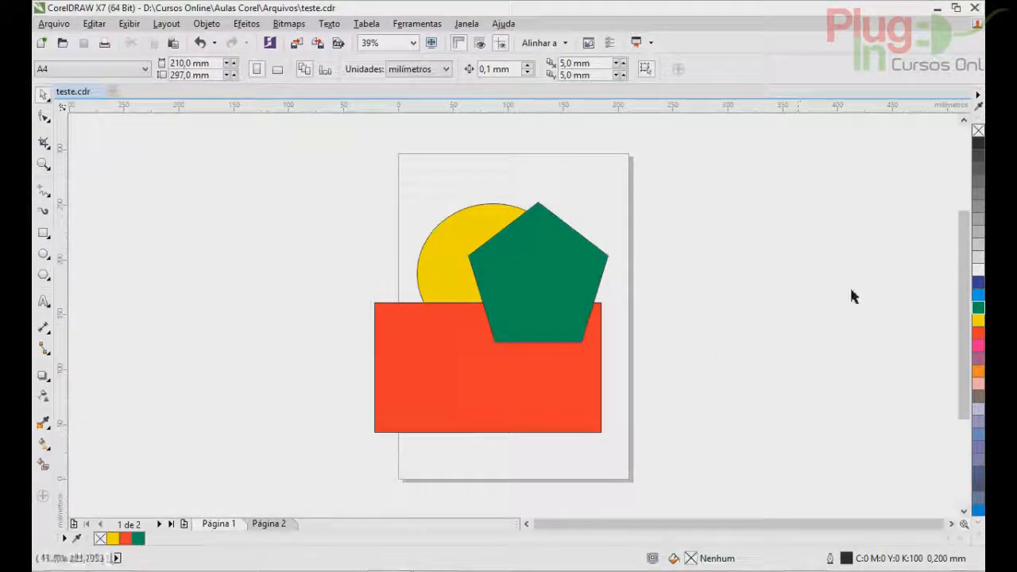
pyautogui.moveTo(479, 357); pyautogui.dragTo(511, 356)
# - Return to the Arquivos folder in File Explorer and check the updated previews of teste.cdr and its backup copy
pyautogui.hotkey('alt', 'Tab')
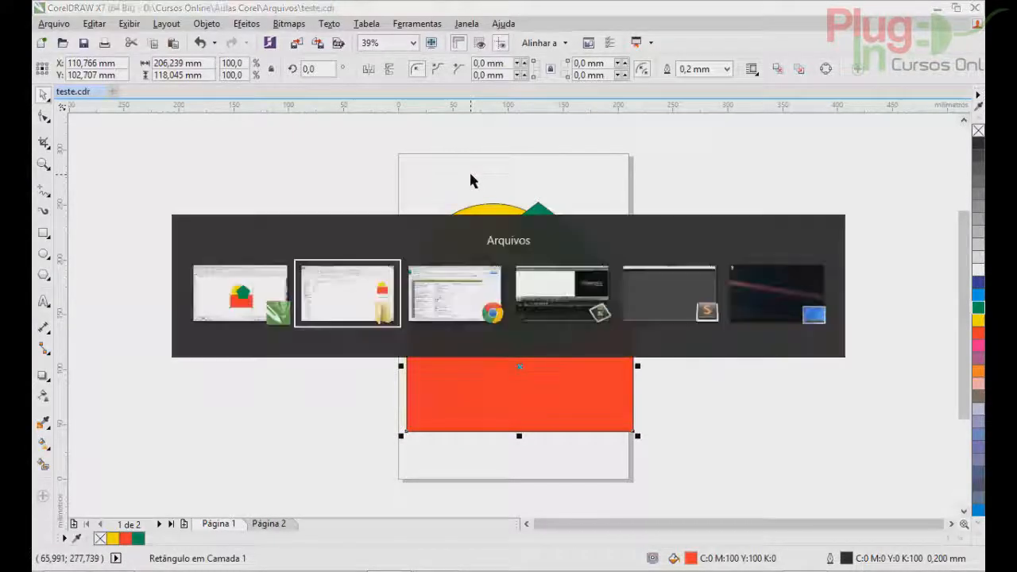
pyautogui.click(365, 181)
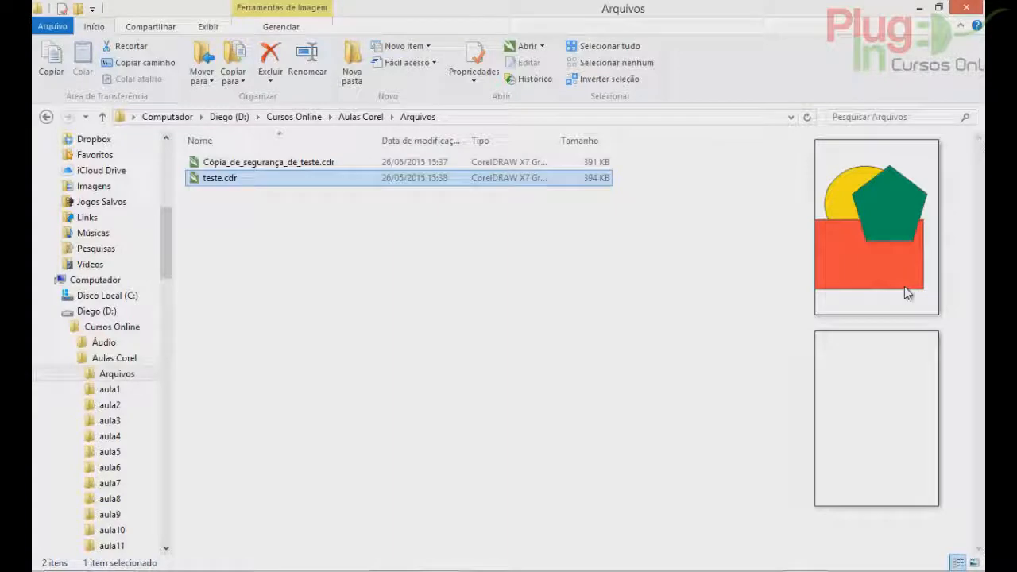
pyautogui.click(271, 165)
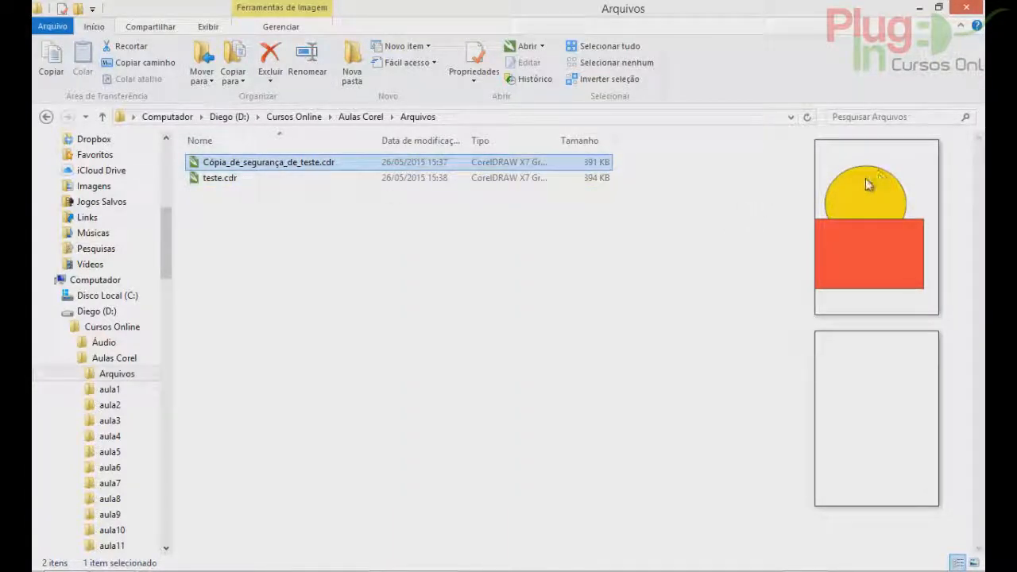
pyautogui.click(289, 178)
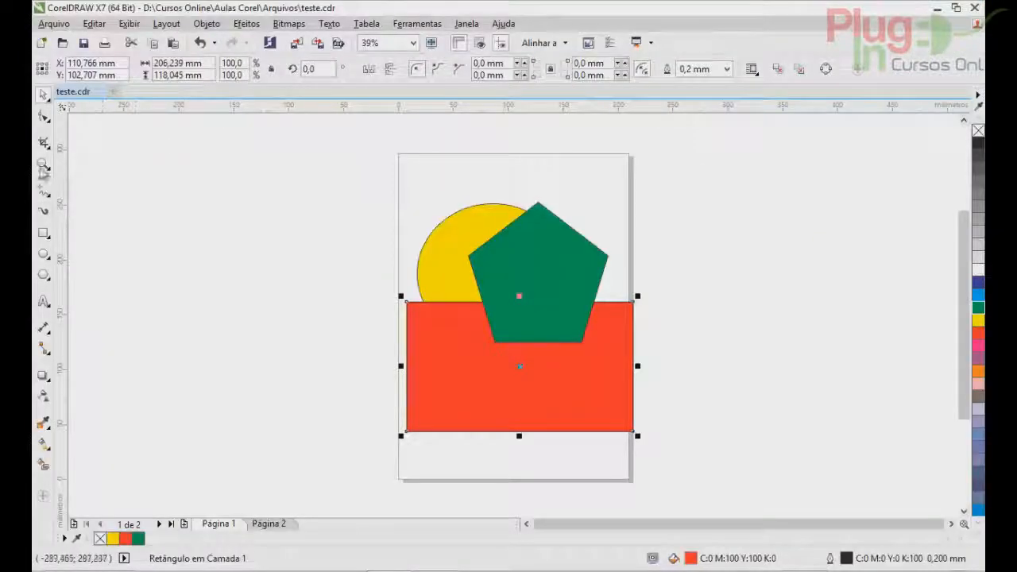
# - Back in CorelDRAW, draw an ellipse about 136 × 103 mm across the page's upper part, fill it blue and save the drawing
pyautogui.click(44, 254)
pyautogui.moveTo(417, 148); pyautogui.dragTo(567, 261)
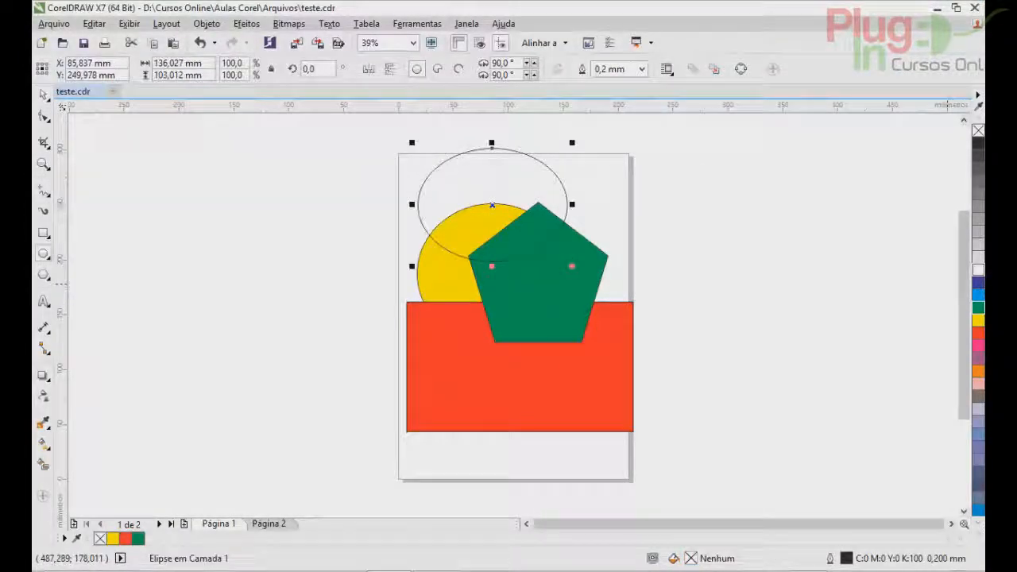
pyautogui.click(978, 282)
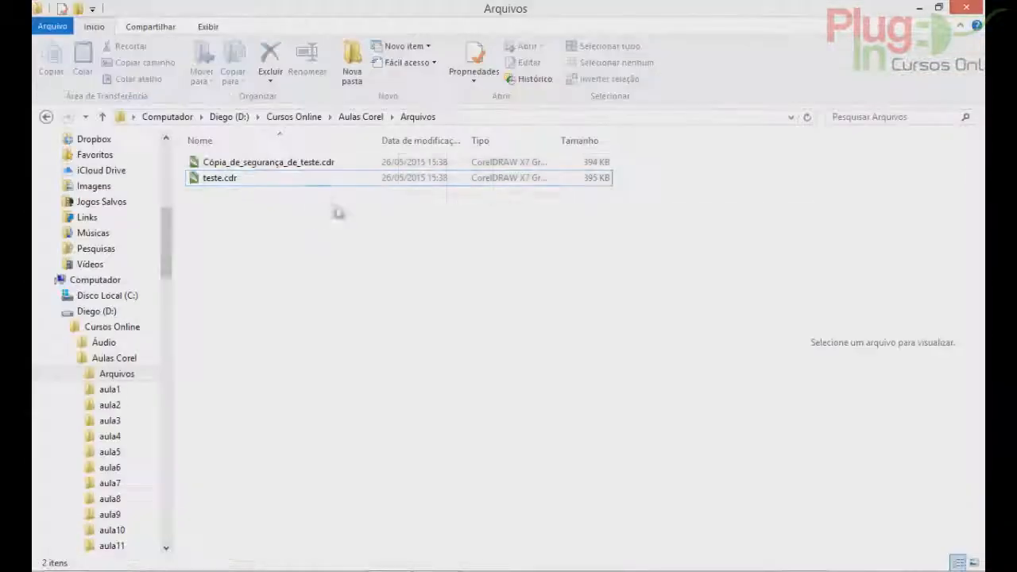
# - In File Explorer, check both file previews and rename the backup copy as Cópia_de_segurança_de_teste1.cdr
pyautogui.click(303, 181)
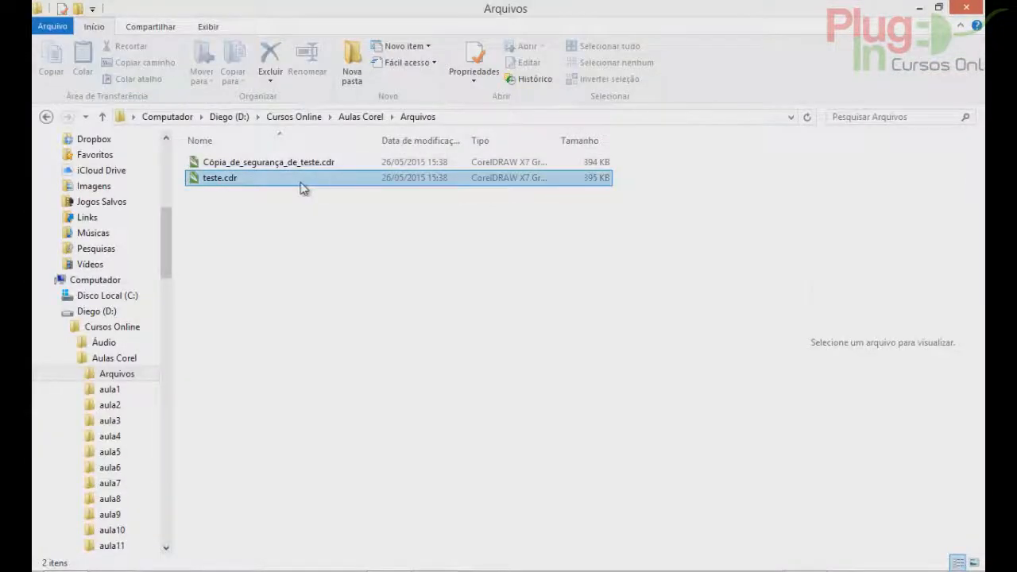
pyautogui.click(390, 163)
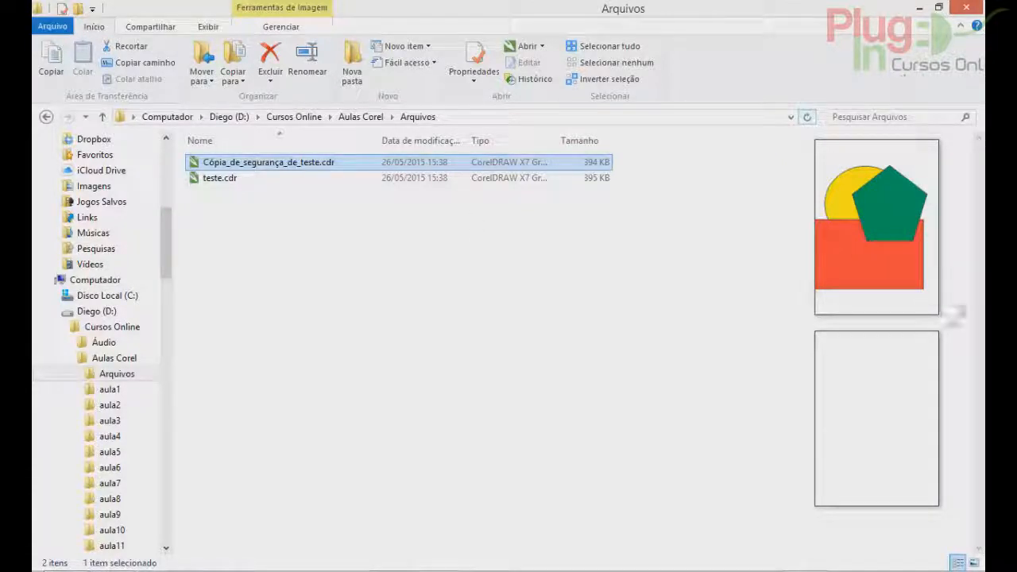
pyautogui.click(318, 163)
pyautogui.click(321, 162)
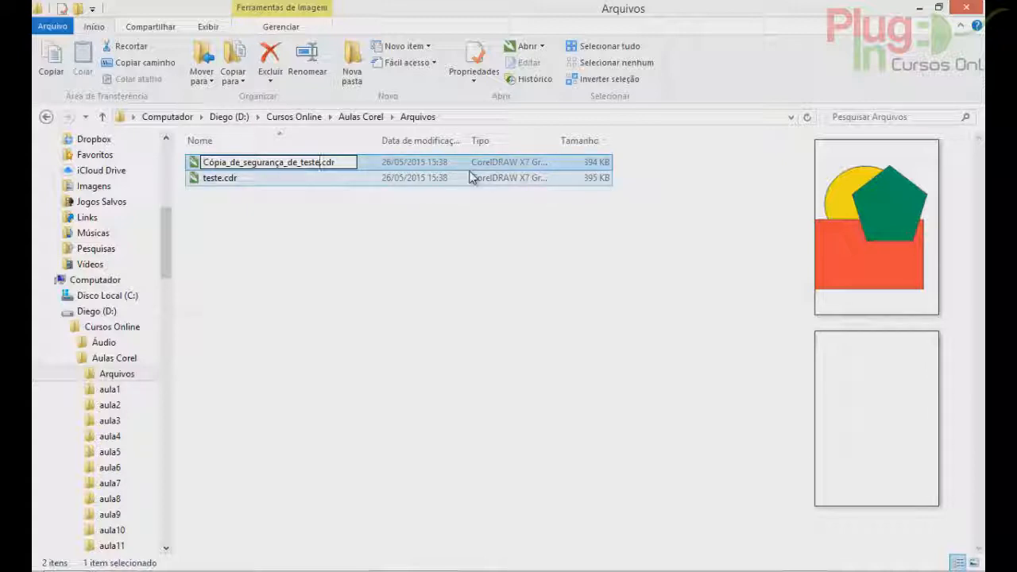
pyautogui.write('1')
pyautogui.press('Return')
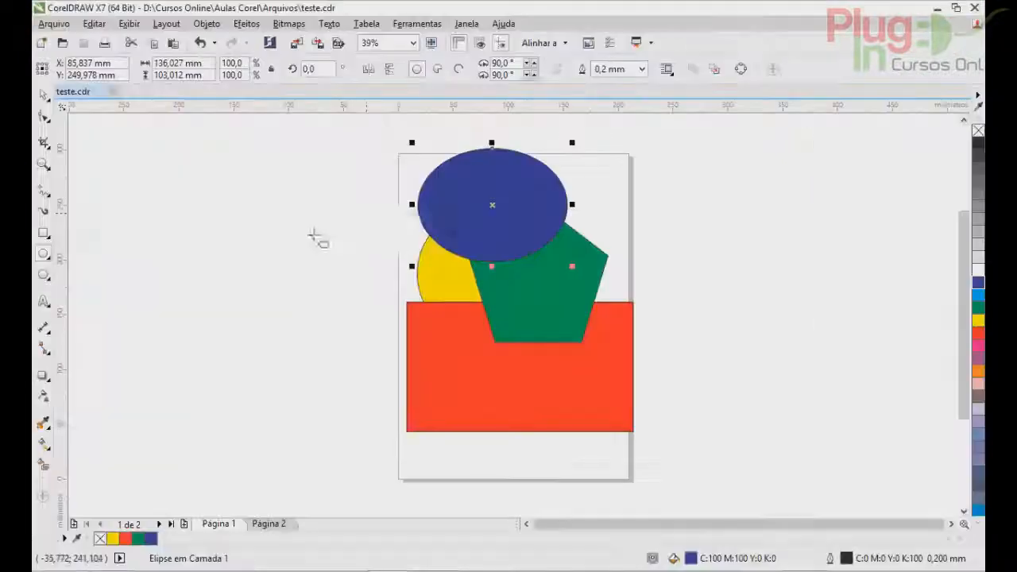
# - In CorelDRAW, move the blue ellipse down over the red rectangle to about Y 149 mm and save the drawing
pyautogui.click(43, 94)
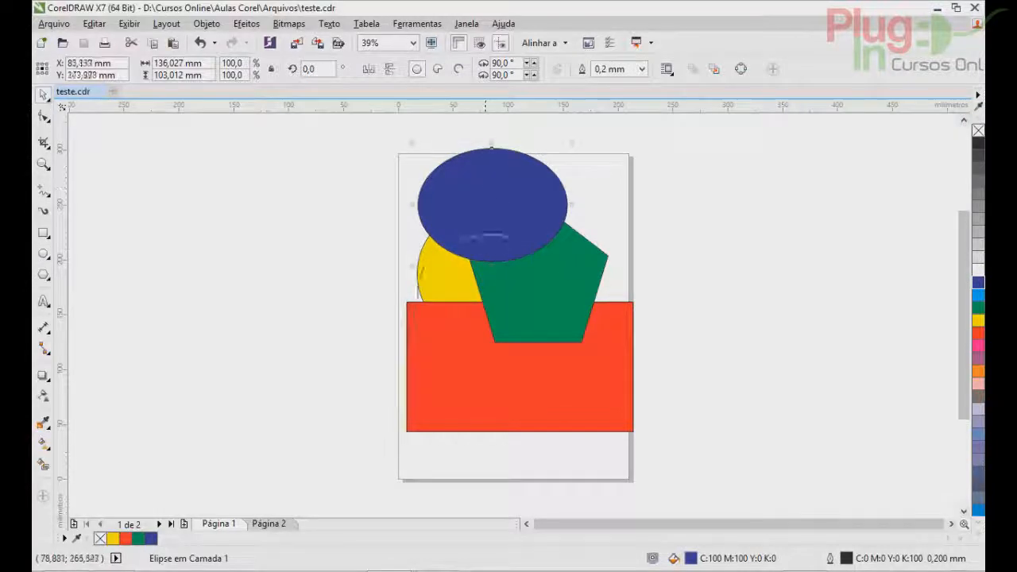
pyautogui.moveTo(491, 229); pyautogui.dragTo(488, 339)
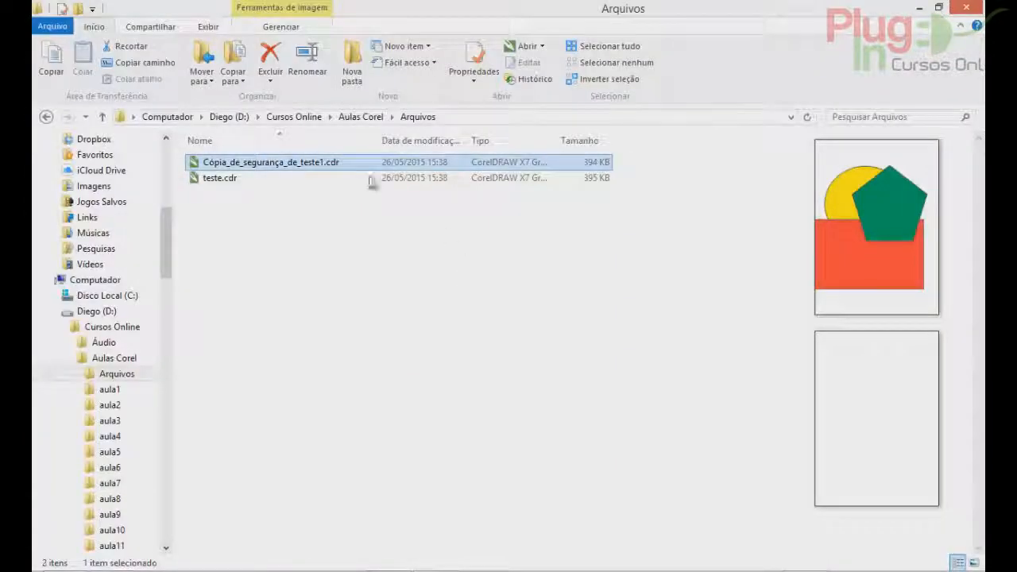
# - In File Explorer, compare the previews of teste.cdr, the new backup copy and the renamed Cópia_de_segurança_de_teste1.cdr
pyautogui.click(299, 163)
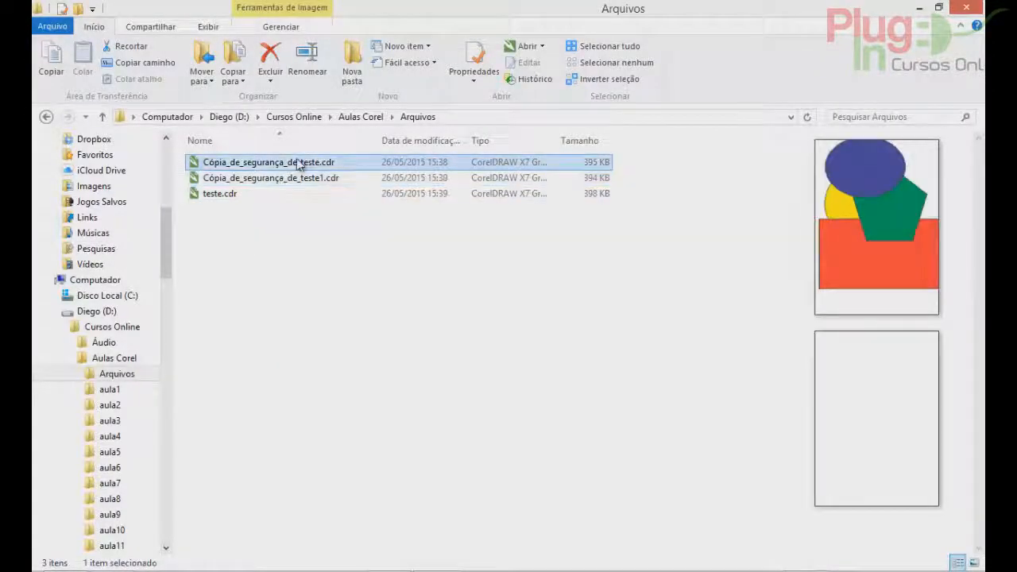
pyautogui.click(278, 194)
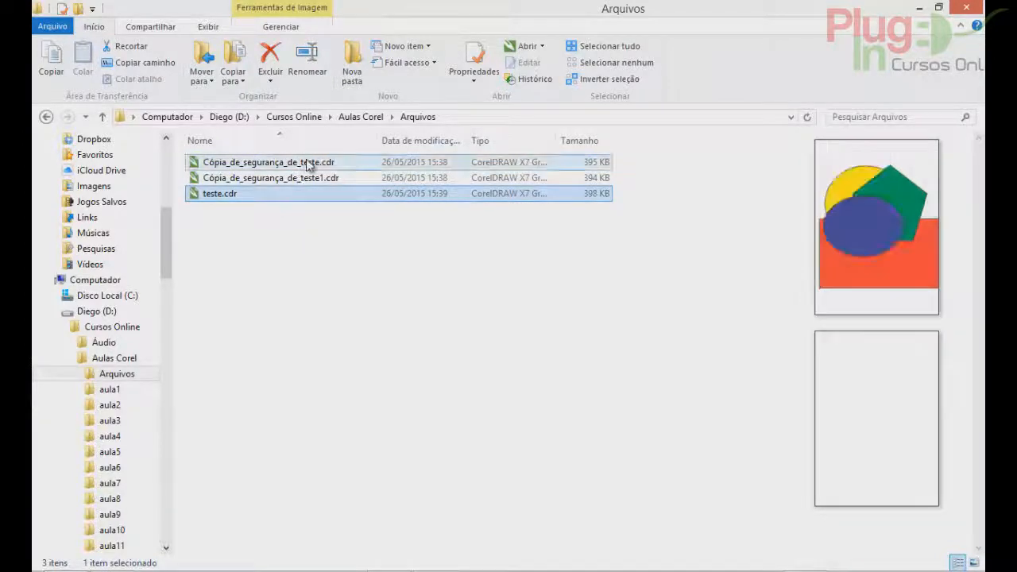
pyautogui.click(308, 164)
pyautogui.click(296, 179)
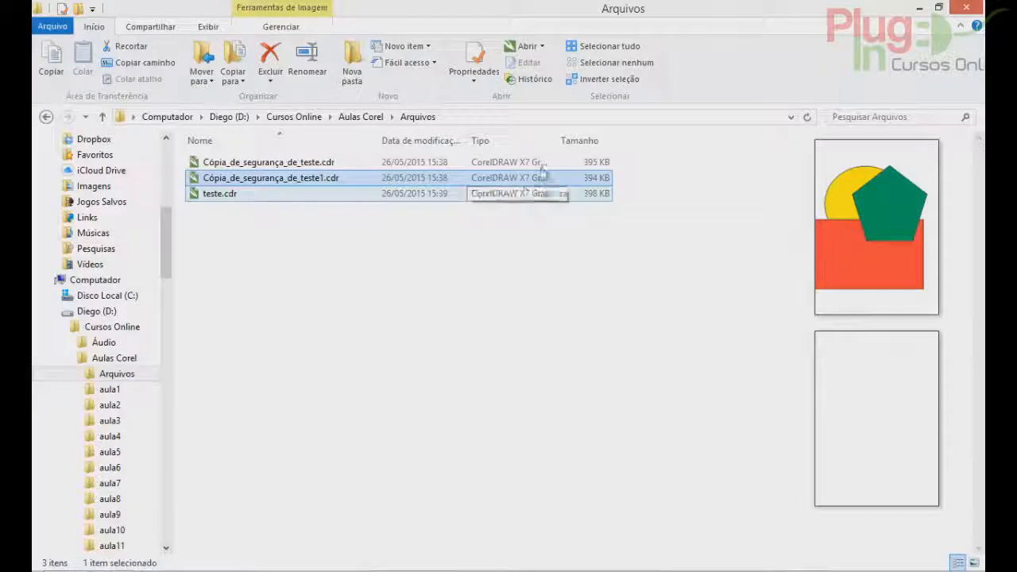
pyautogui.click(324, 163)
pyautogui.click(322, 178)
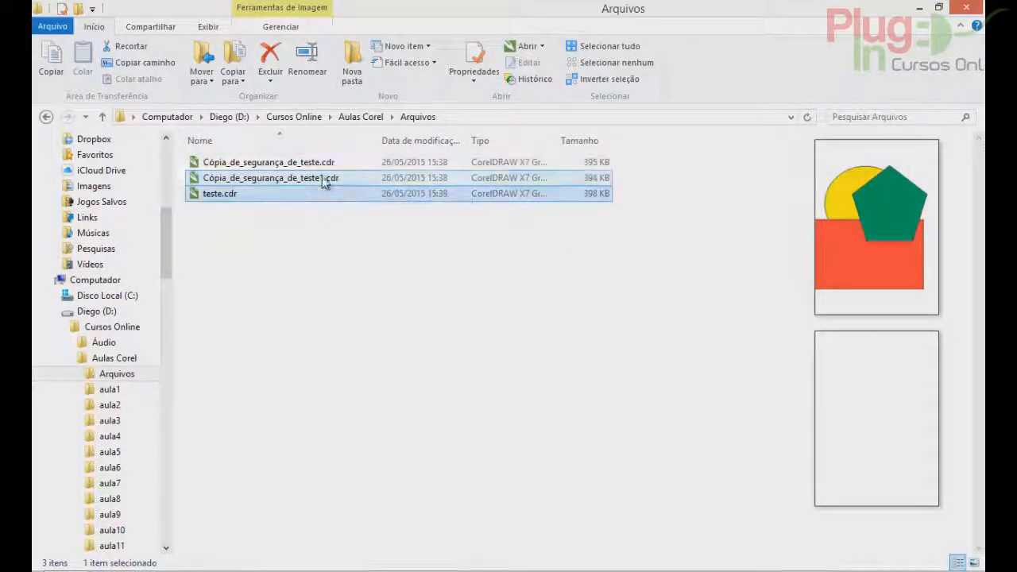
pyautogui.click(333, 164)
pyautogui.click(318, 177)
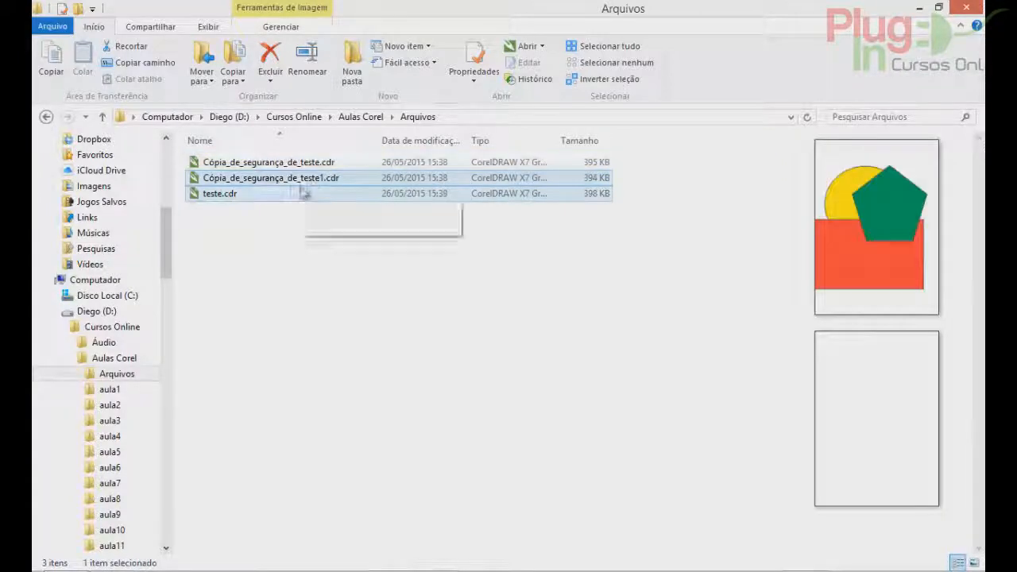
pyautogui.click(305, 193)
# - Return to teste.cdr in CorelDRAW and review the workspace's save and automatic backup options, including the interval choices, without changing them
pyautogui.doubleClick(301, 193)
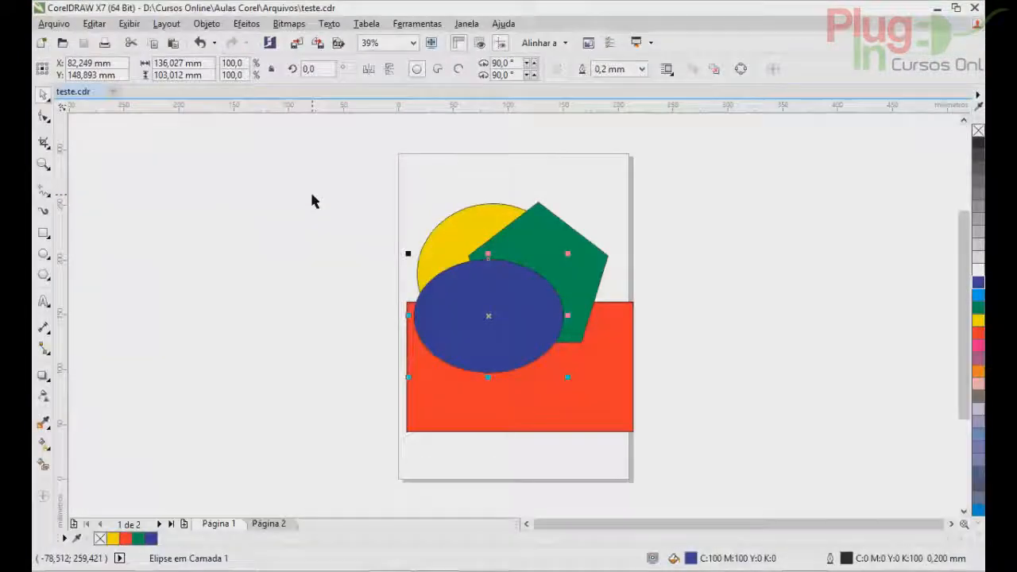
pyautogui.click(613, 44)
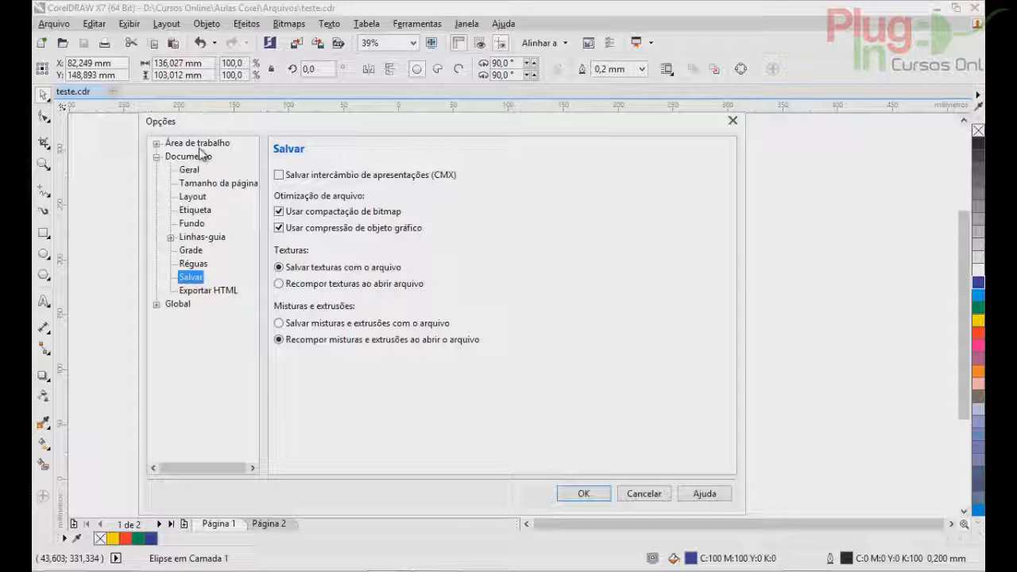
pyautogui.click(157, 143)
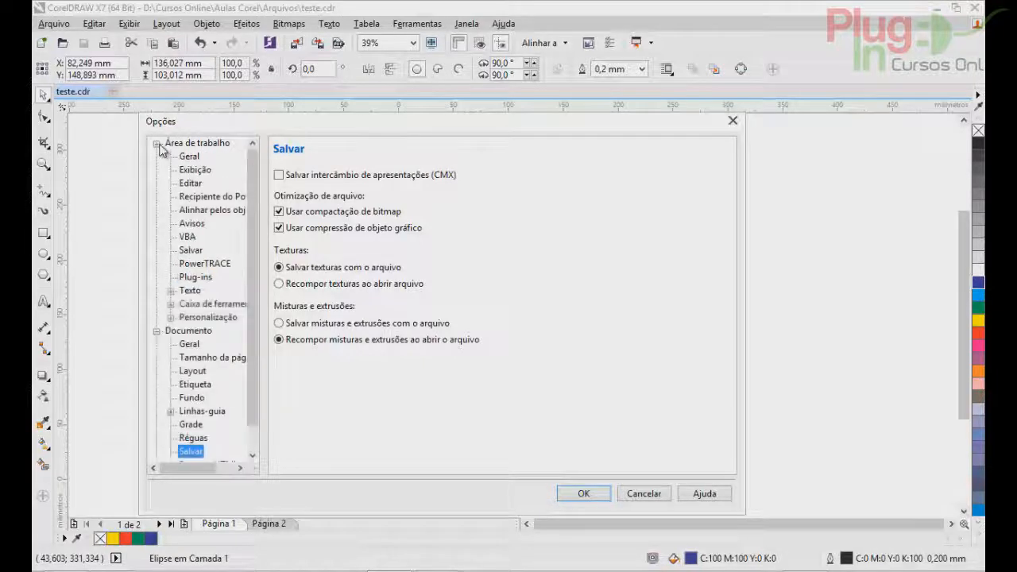
pyautogui.click(190, 250)
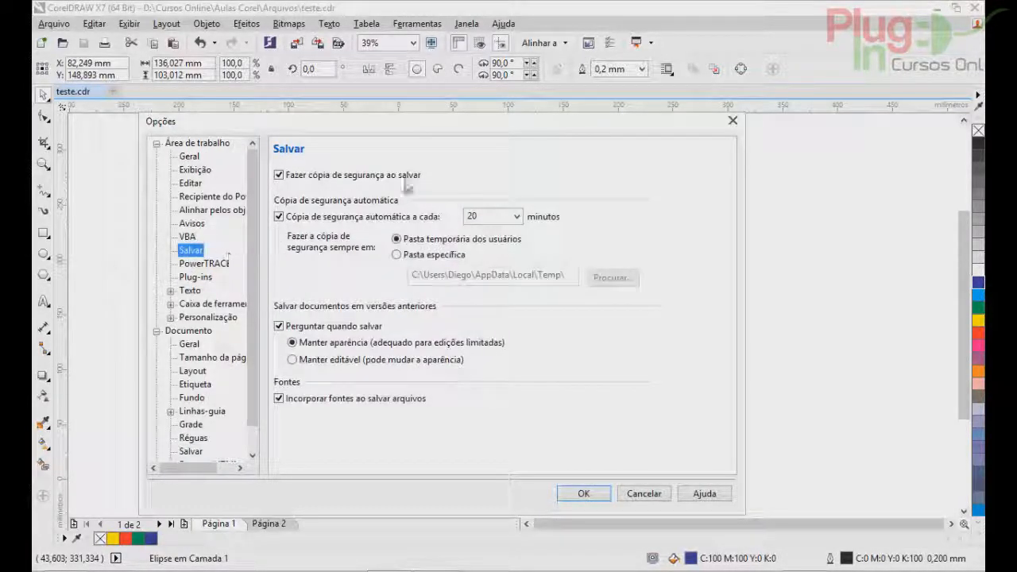
pyautogui.click(307, 176)
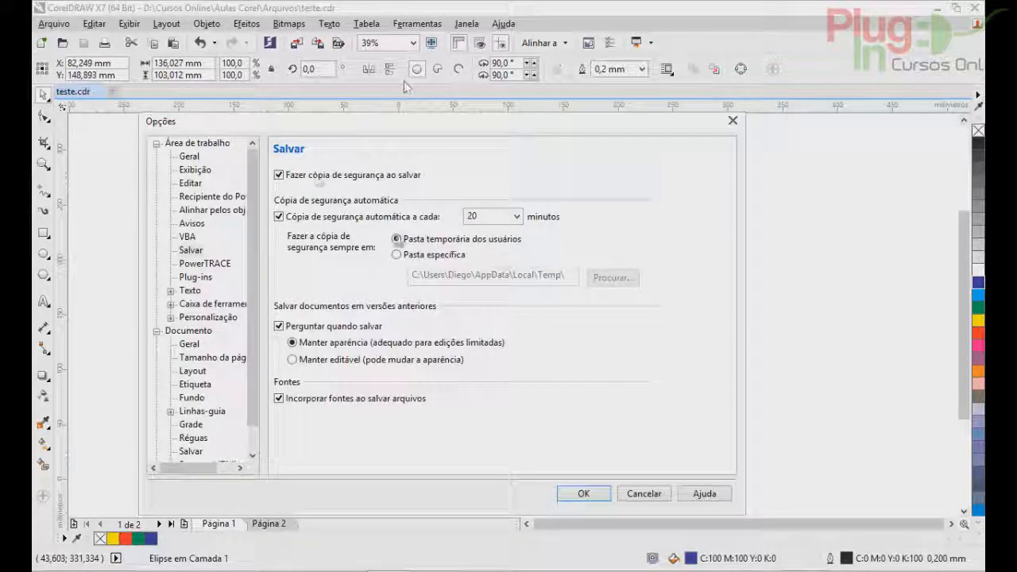
pyautogui.click(516, 216)
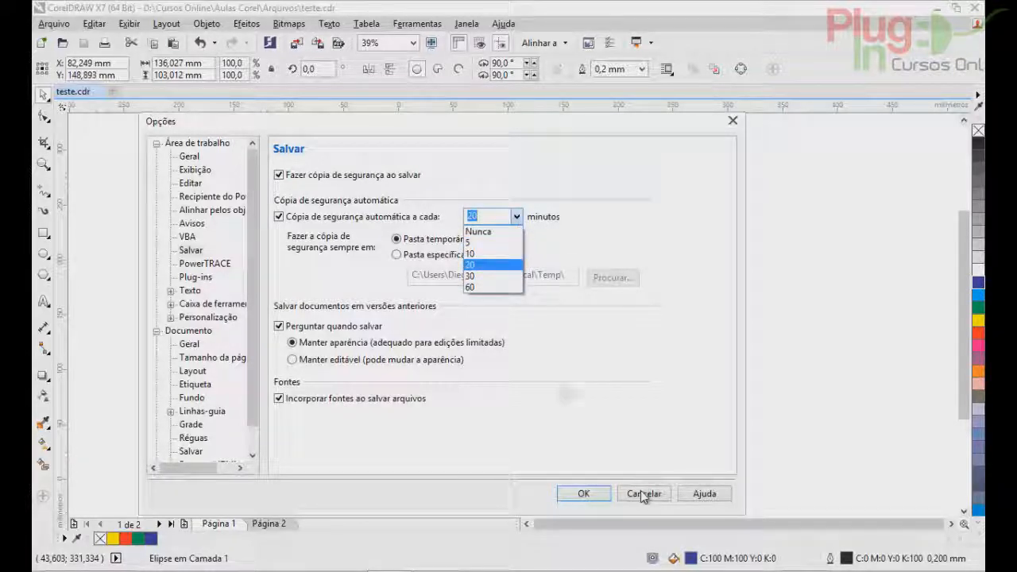
pyautogui.click(642, 390)
pyautogui.click(657, 500)
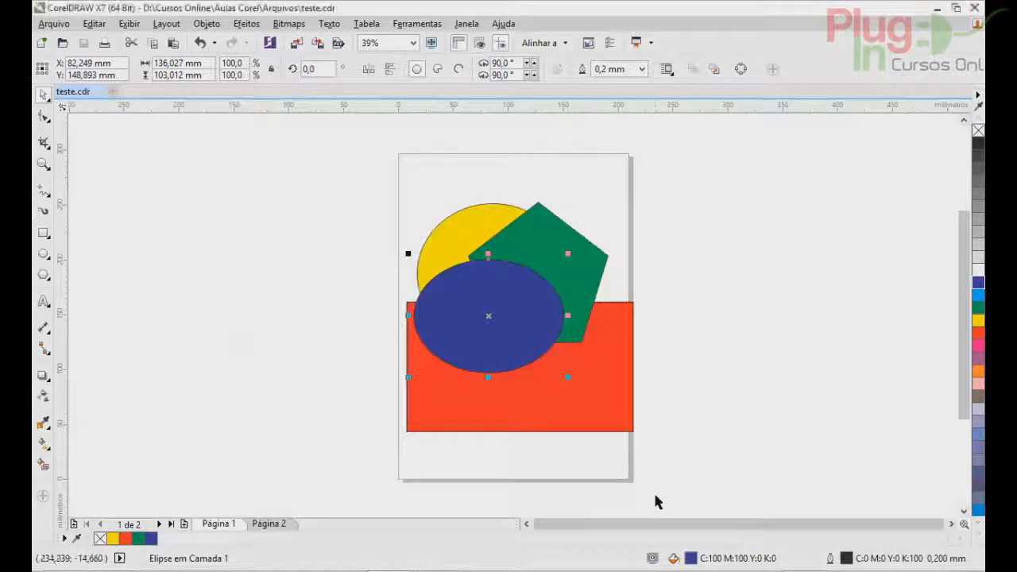
# - Deselect the ellipse and open Cópia_de_segurança_de_teste1.cdr from the Arquivos folder, keeping all file formats shown
pyautogui.click(480, 173)
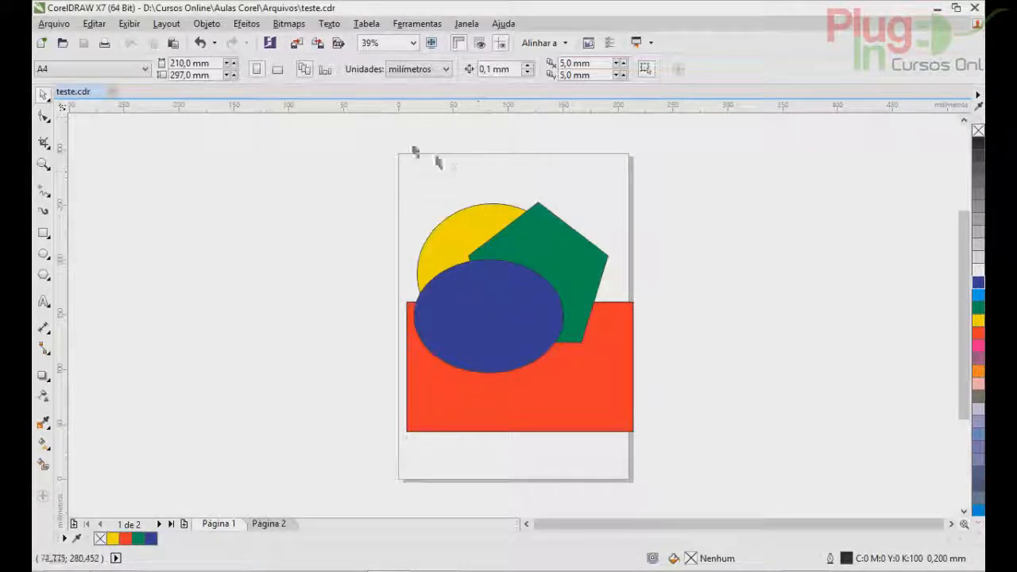
pyautogui.click(44, 24)
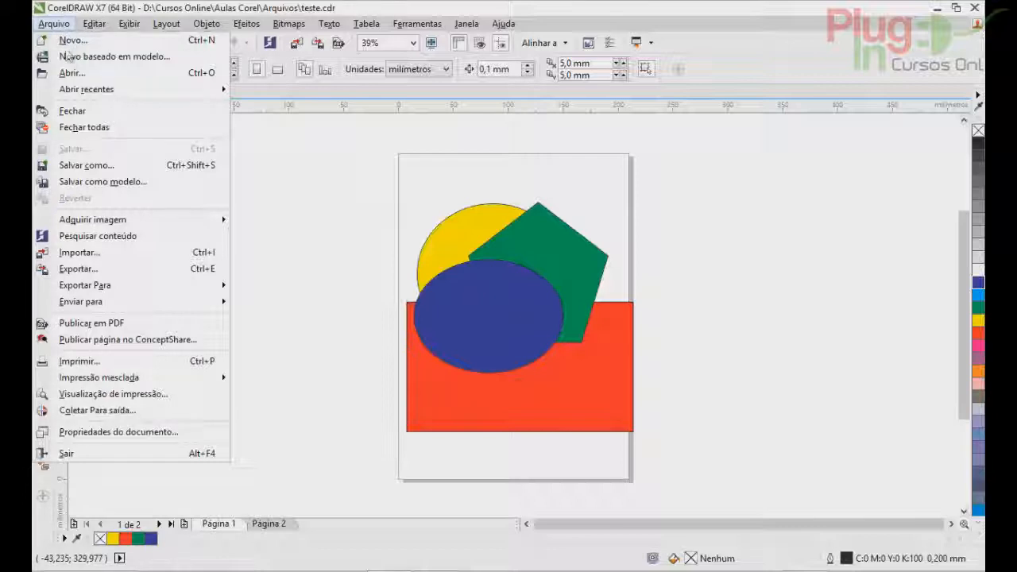
pyautogui.click(53, 24)
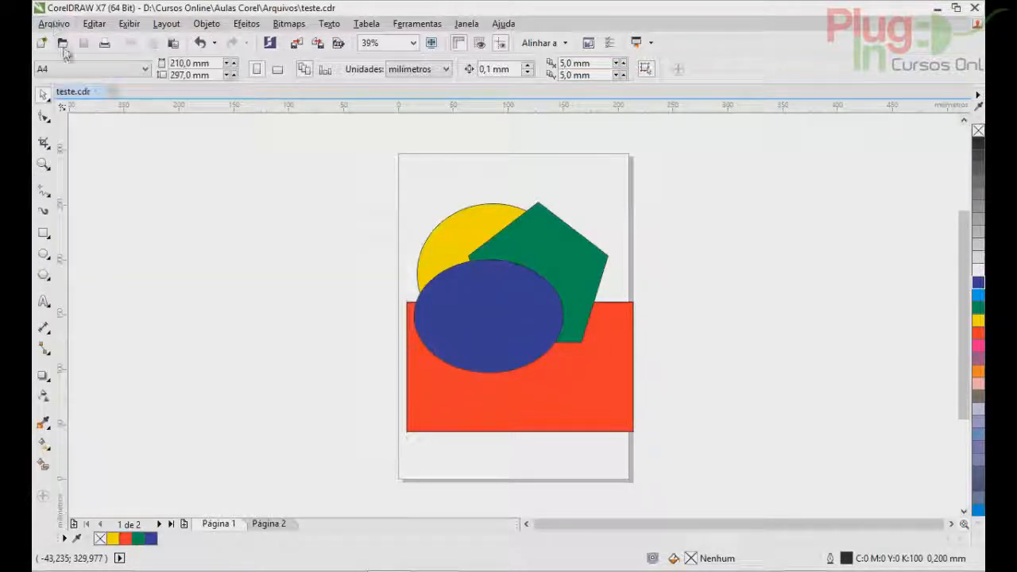
pyautogui.click(61, 43)
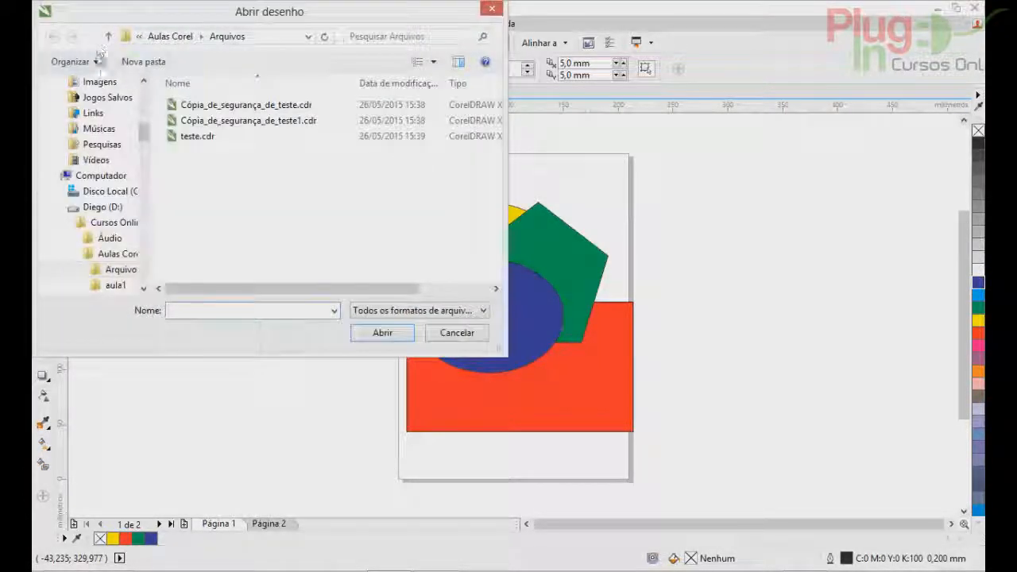
pyautogui.click(389, 311)
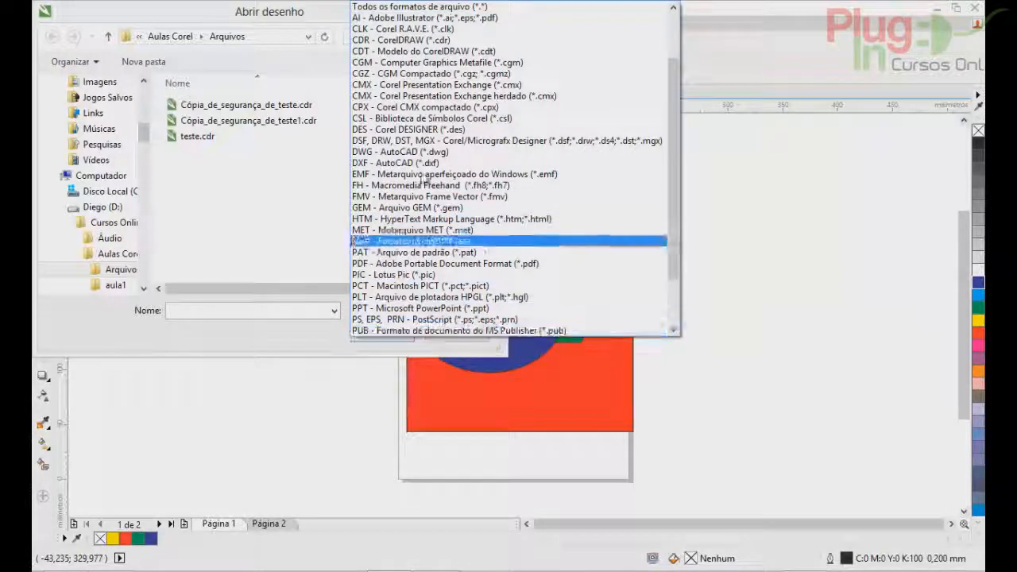
pyautogui.click(419, 6)
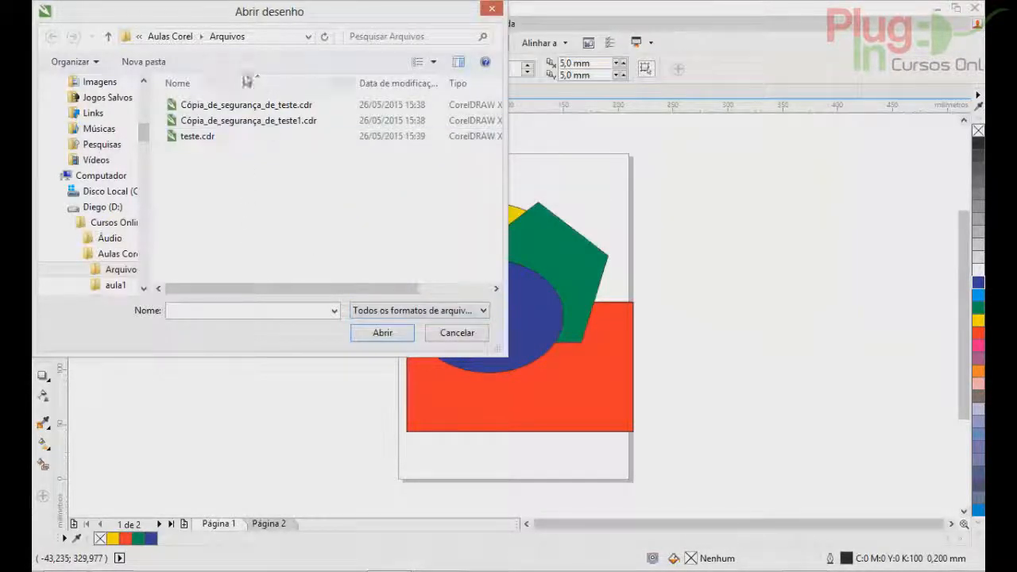
pyautogui.click(310, 105)
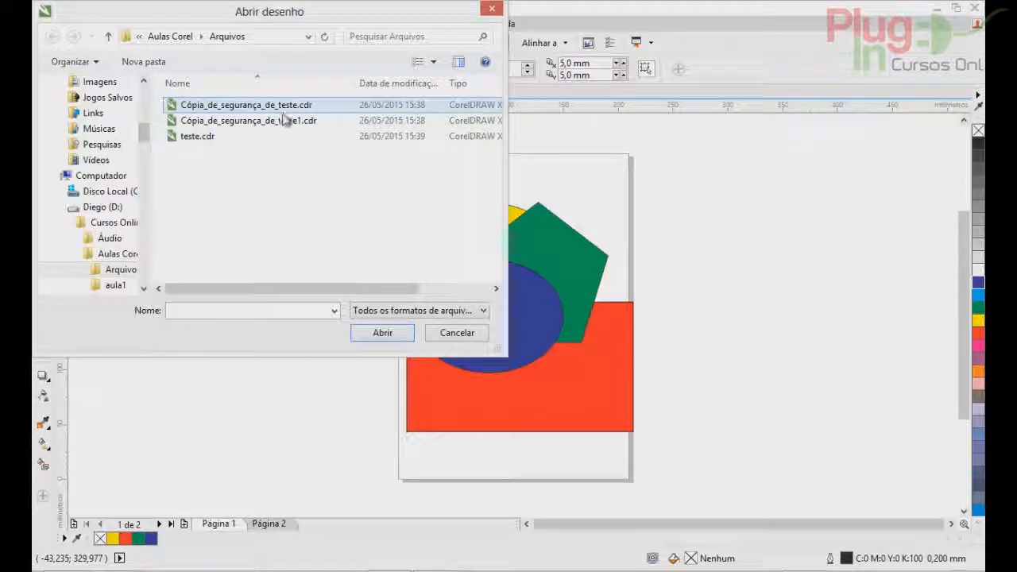
pyautogui.doubleClick(284, 120)
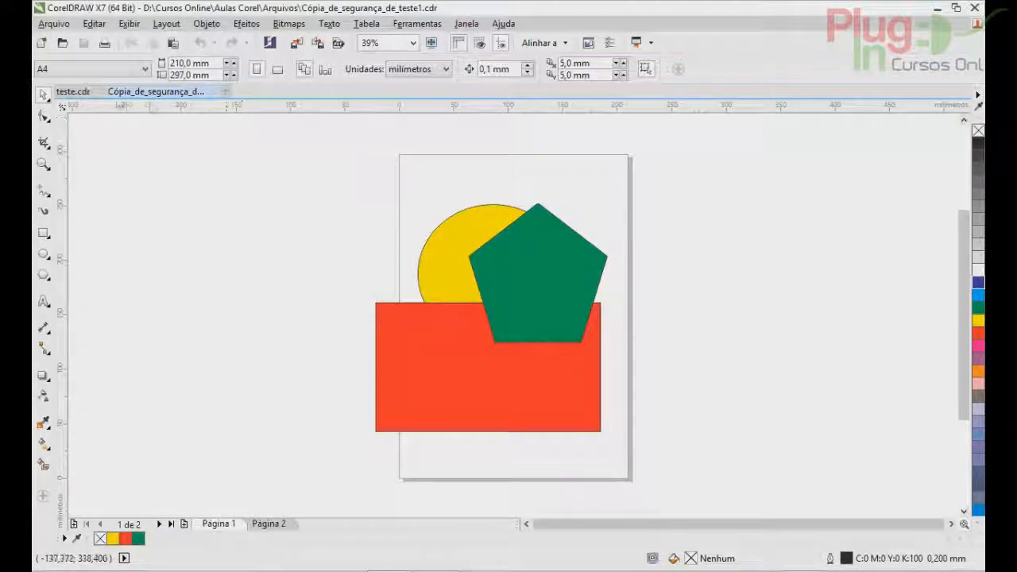
# - Switch back and forth between teste.cdr and Cópia_de_segurança_de_teste1.cdr to compare them, and bring up the list of open documents
pyautogui.click(73, 93)
pyautogui.click(156, 91)
pyautogui.click(73, 92)
pyautogui.click(156, 92)
pyautogui.click(73, 92)
pyautogui.click(148, 93)
pyautogui.click(466, 23)
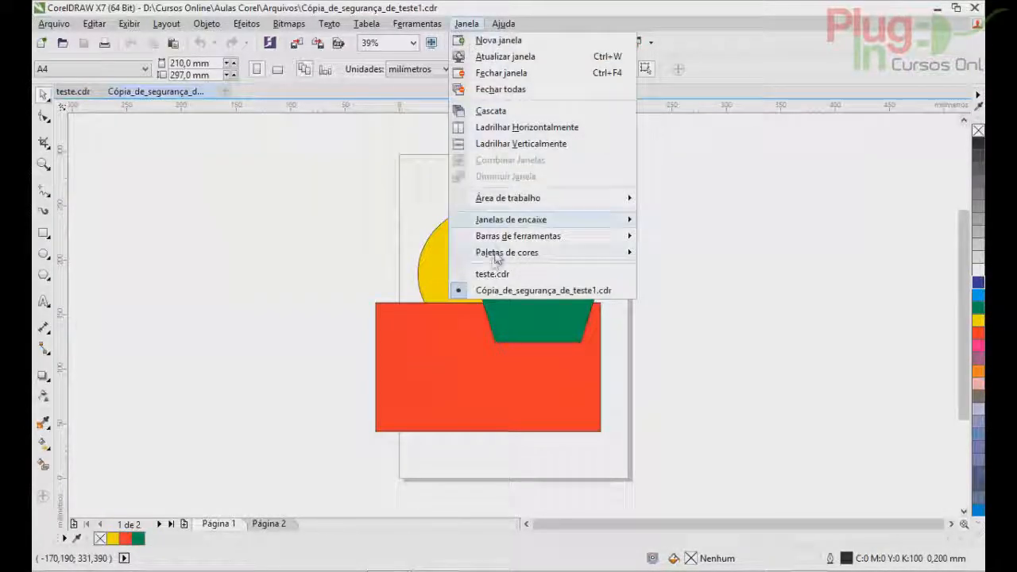